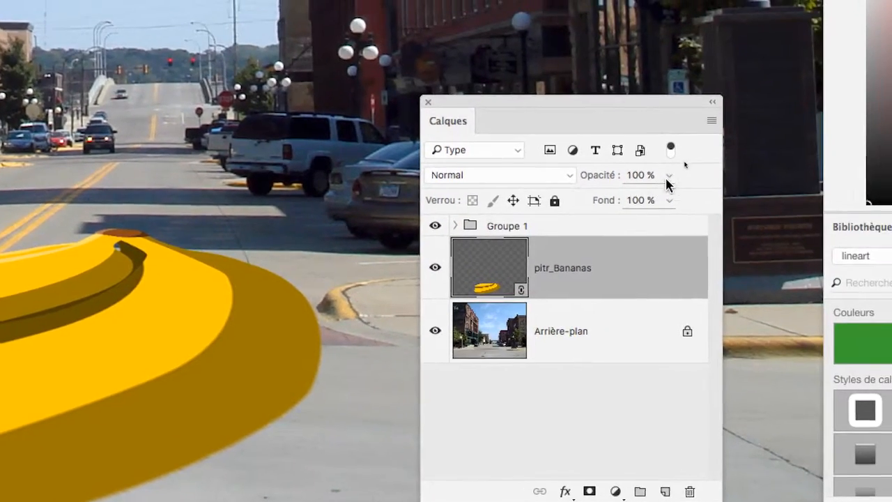
Set the pitr_Bananas layer's blend mode to Produit, and change it to Eclaircir to compare the effect.
{"action": "left_click", "coordinate": [788, 68]}
{"action": "left_click_drag", "start_coordinate": [659, 190], "coordinate": [701, 189]}
{"action": "left_click", "coordinate": [672, 183]}
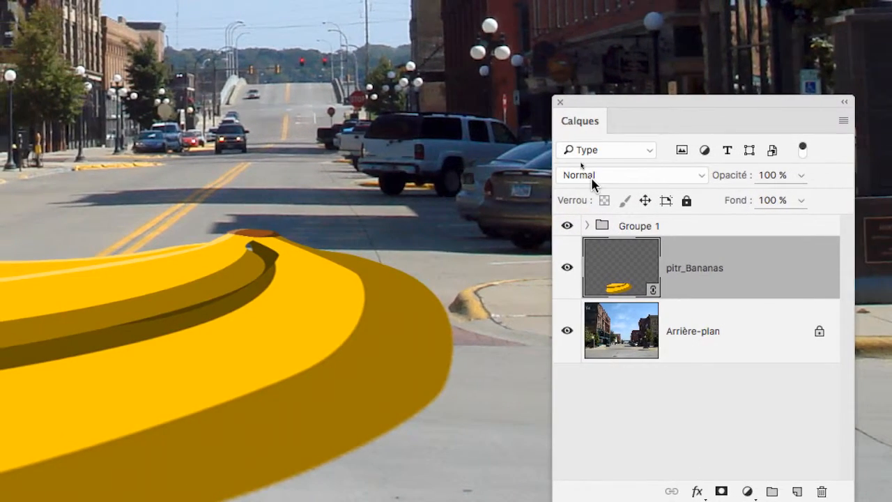
{"action": "left_click", "coordinate": [593, 179]}
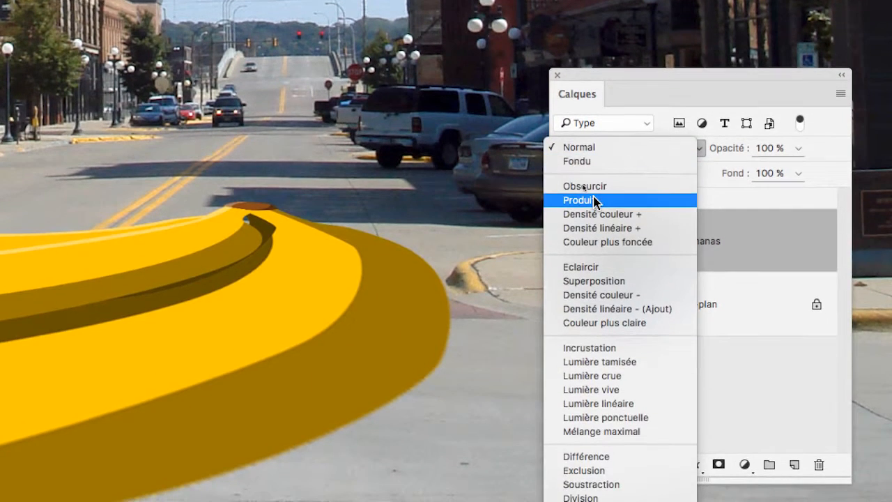
{"action": "left_click", "coordinate": [593, 213]}
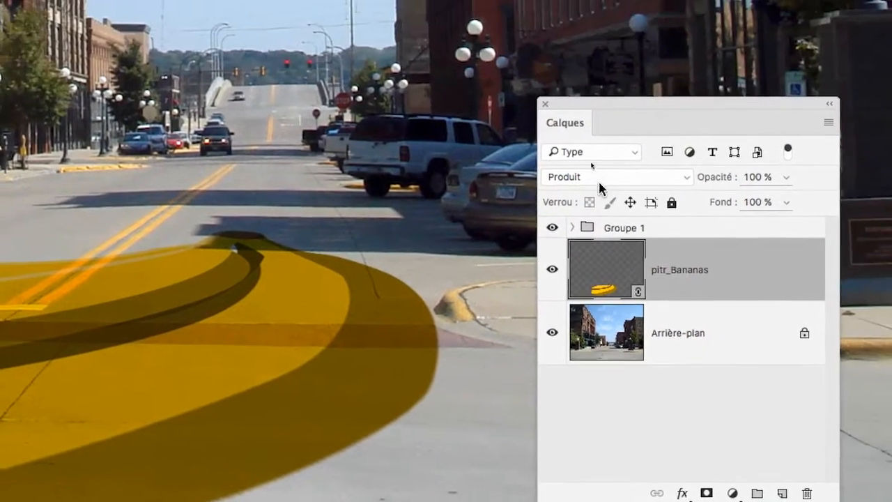
{"action": "left_click", "coordinate": [598, 178]}
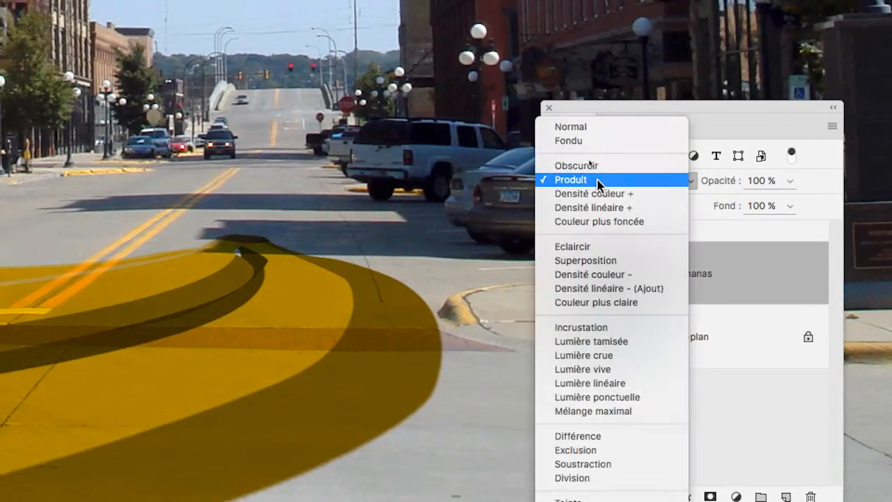
{"action": "left_click", "coordinate": [598, 180]}
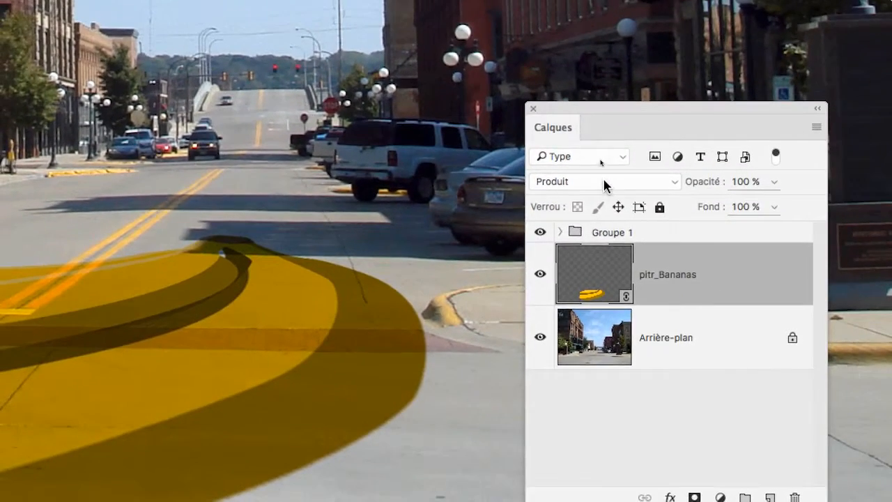
{"action": "left_click", "coordinate": [604, 181]}
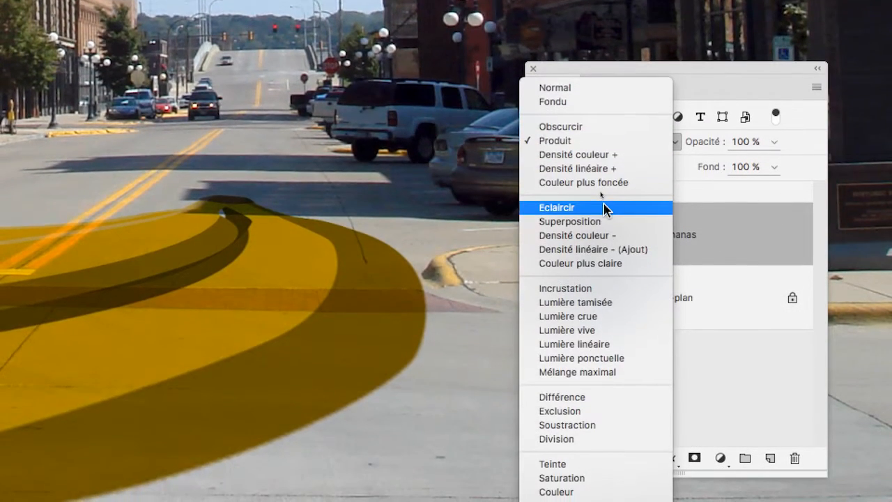
{"action": "left_click", "coordinate": [603, 245]}
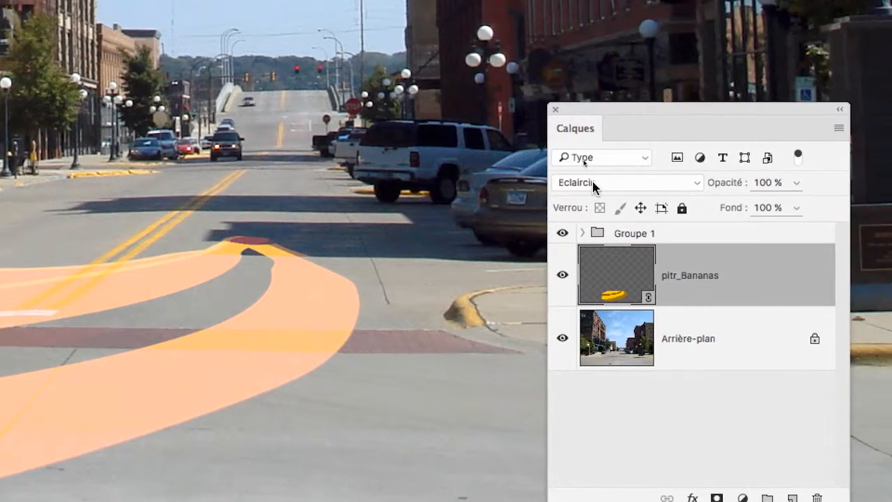
Try the Superposition blend mode on the pitr_Bananas layer, and replace it with Lumière vive.
{"action": "left_click", "coordinate": [593, 183]}
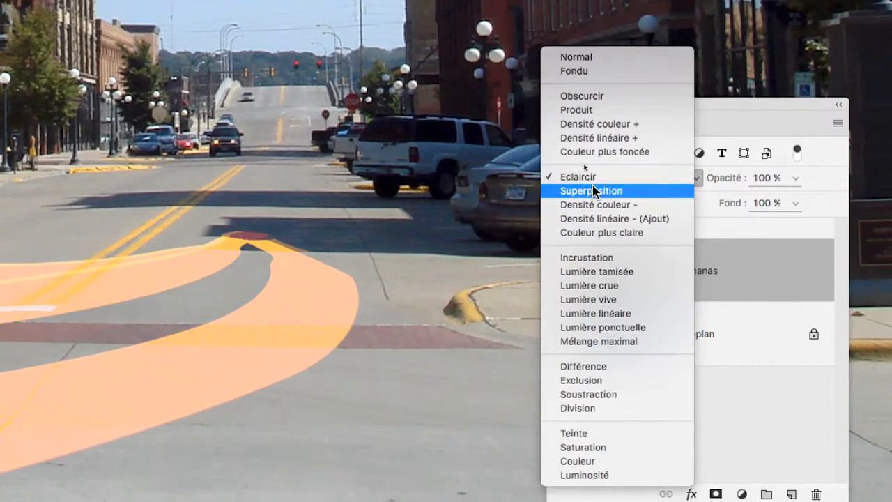
{"action": "left_click", "coordinate": [593, 194]}
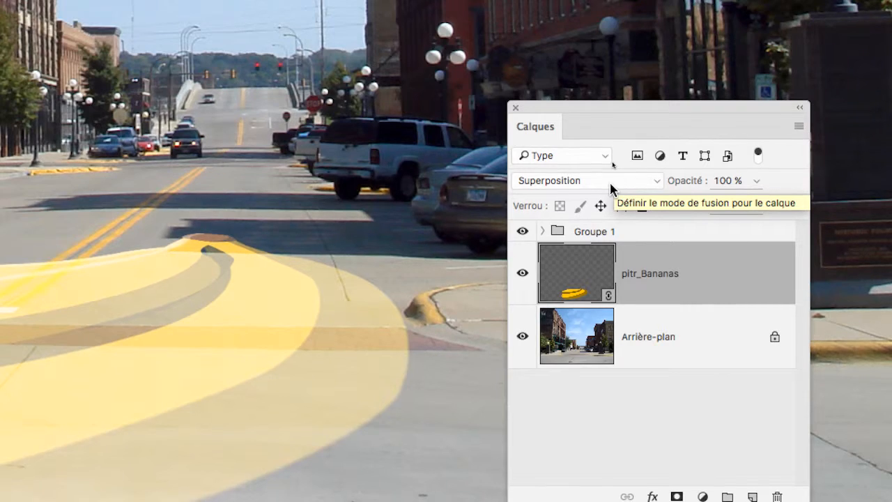
{"action": "left_click", "coordinate": [611, 187]}
{"action": "left_click", "coordinate": [588, 249]}
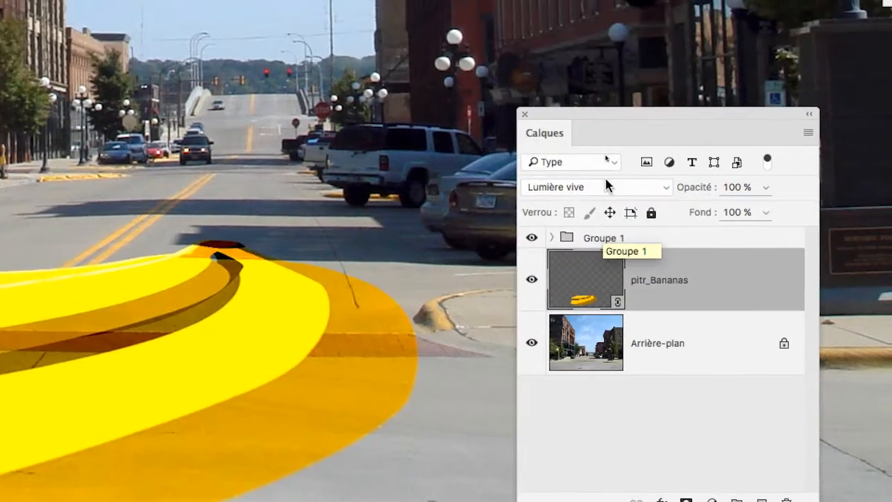
Try the Lumière crue blend mode on the pitr_Bananas layer, and change it to Fondu.
{"action": "left_click", "coordinate": [606, 185]}
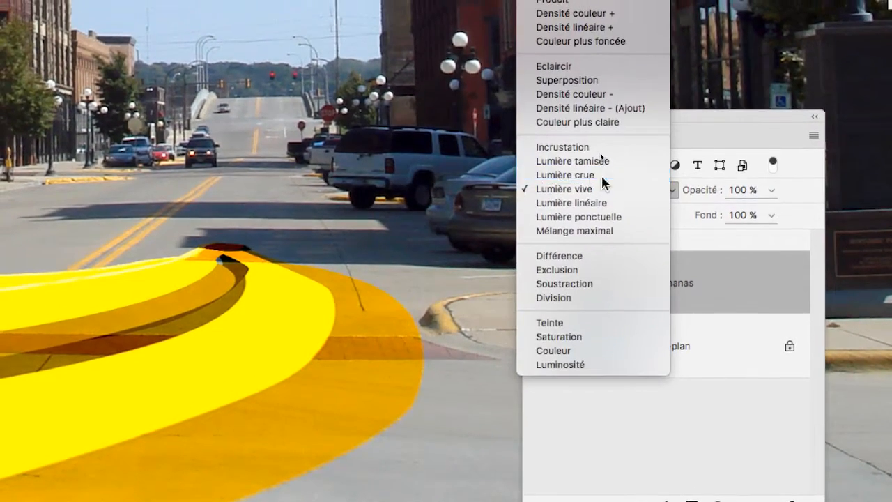
{"action": "left_click", "coordinate": [601, 175]}
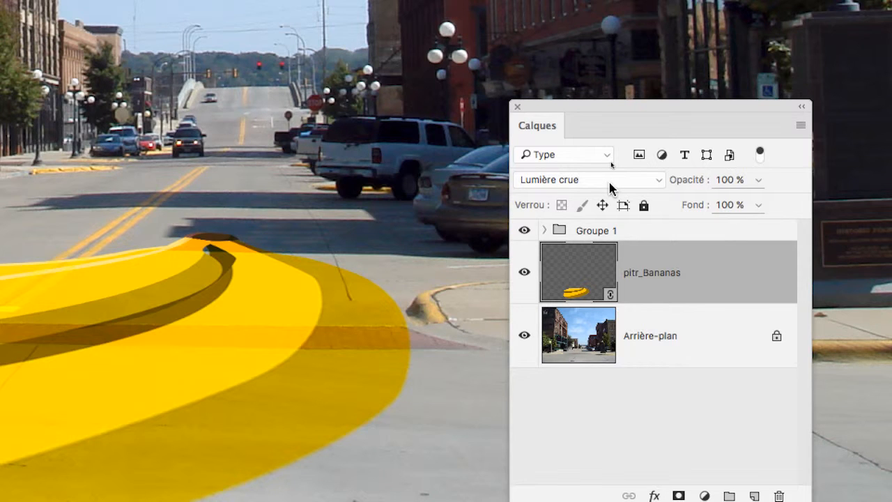
{"action": "left_click", "coordinate": [611, 183]}
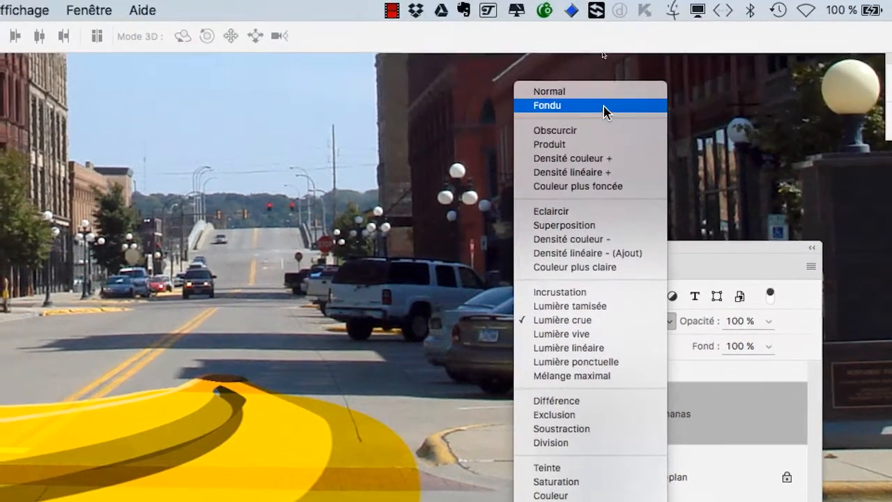
{"action": "left_click", "coordinate": [604, 91]}
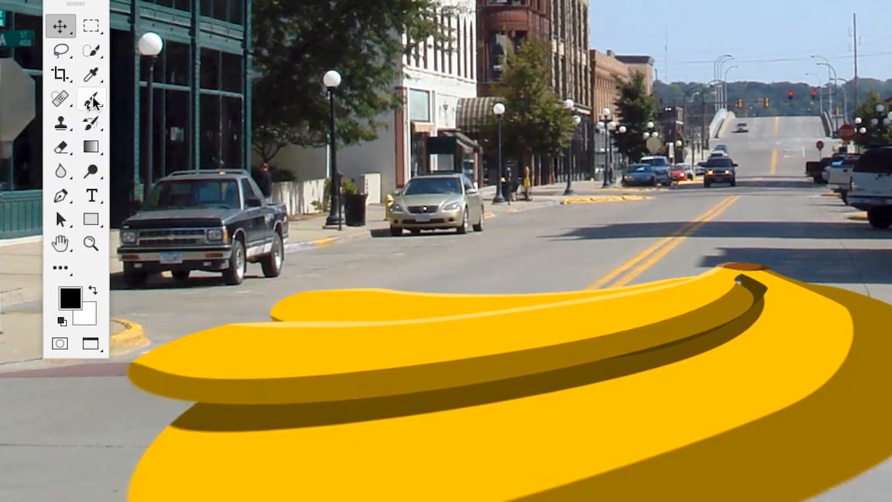
Activate the Brush tool and look through its own list of painting modes, keeping Normal.
{"action": "left_click", "coordinate": [126, 210]}
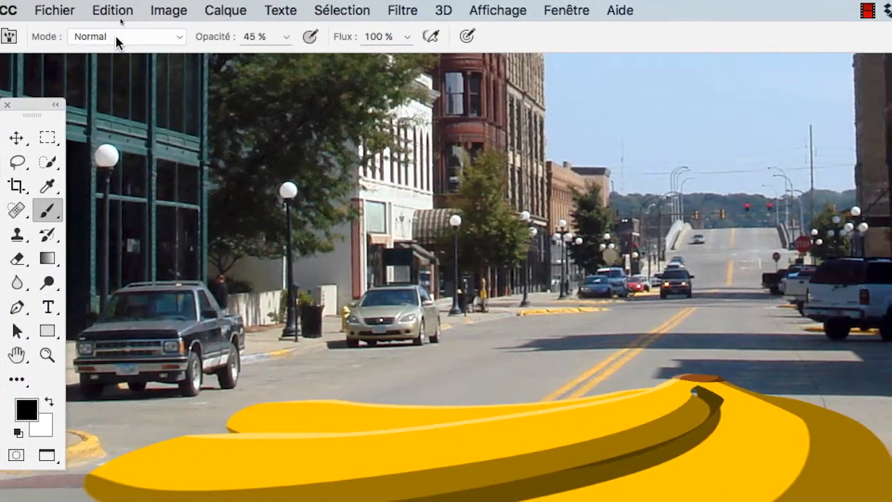
{"action": "left_click", "coordinate": [122, 6]}
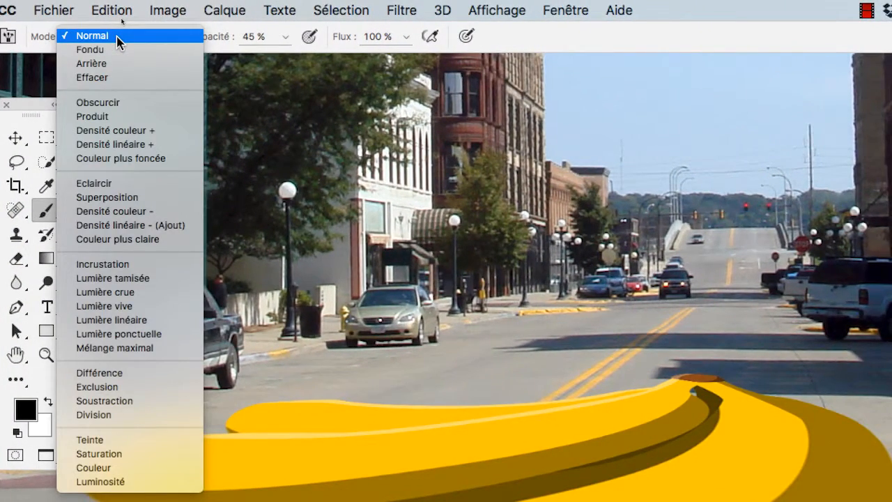
{"action": "left_click", "coordinate": [117, 37]}
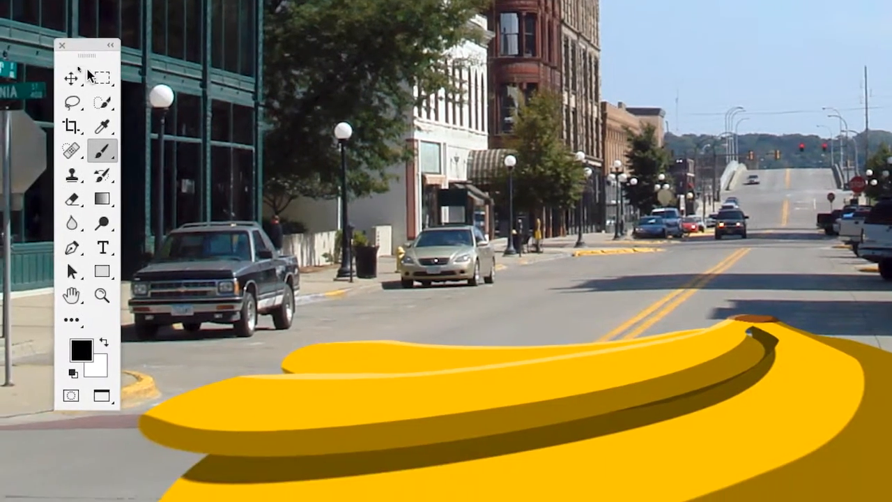
Switch between the Move and Brush tools, finishing with the Move tool active.
{"action": "left_click", "coordinate": [72, 78]}
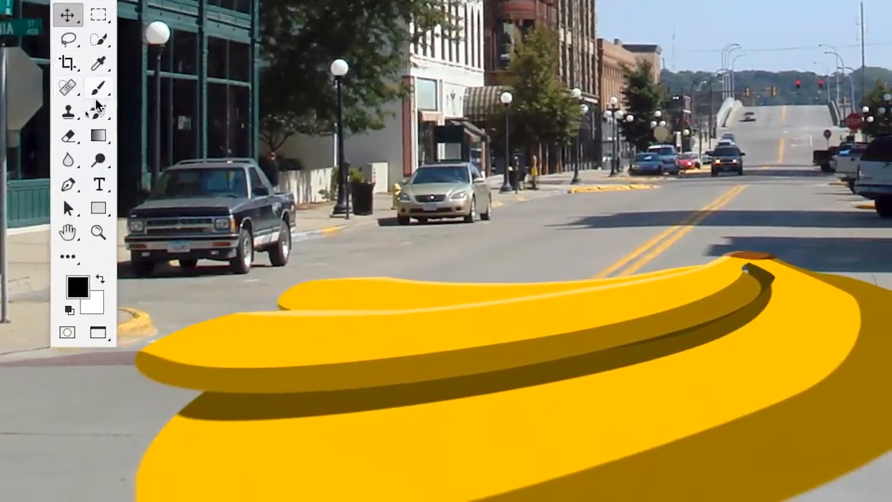
{"action": "left_click", "coordinate": [98, 92]}
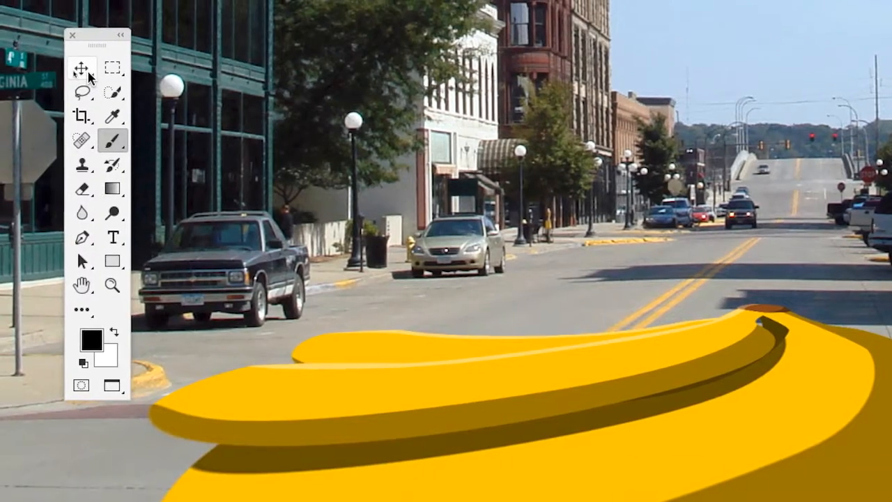
{"action": "left_click", "coordinate": [20, 136]}
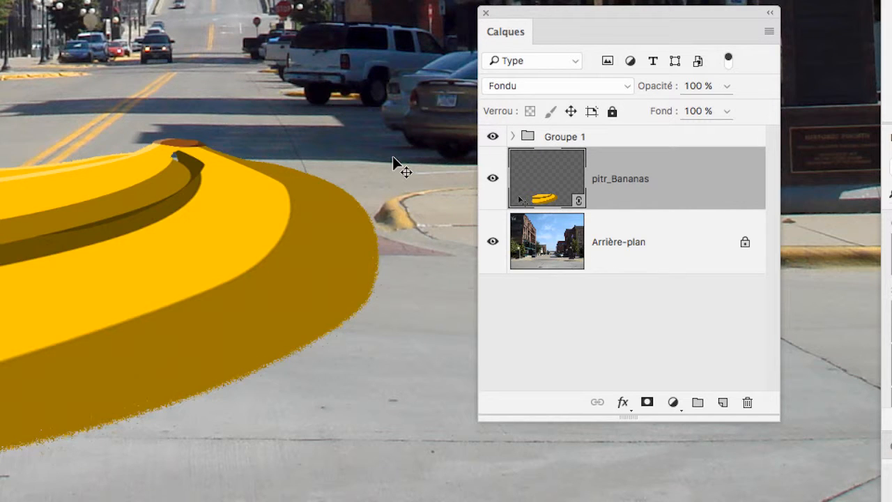
Cycle the pitr_Bananas layer's blend mode forward to Densité linéaire +, and go back one mode to Densité couleur +.
{"action": "key", "text": "shift+plus"}
{"action": "key", "text": "shift+plus"}
{"action": "key", "text": "shift+plus"}
{"action": "key", "text": "shift+plus"}
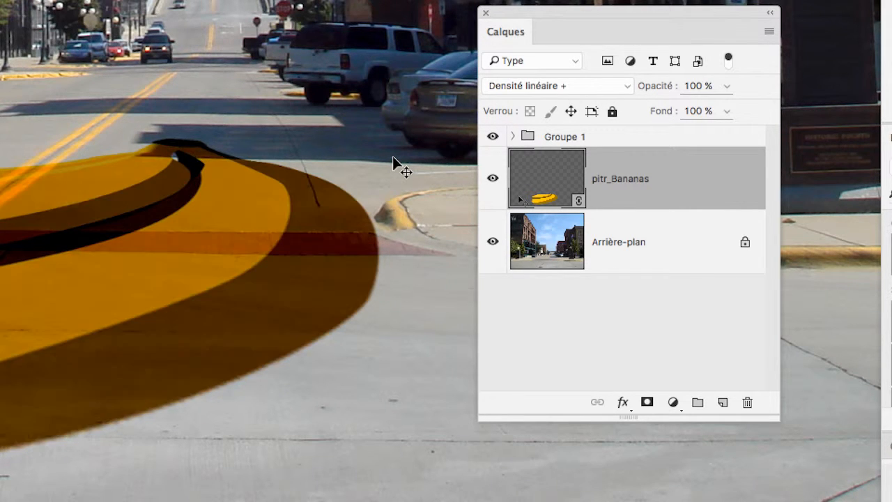
{"action": "key", "text": "shift+minus"}
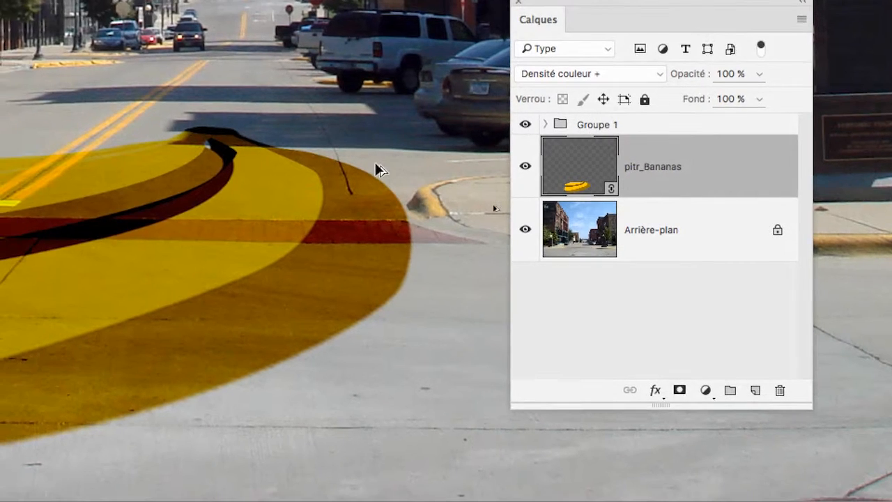
Cycle the pitr_Bananas layer's blend mode forward to Superposition with the whole banana in view.
{"action": "scroll", "coordinate": [375, 164], "scroll_direction": "down", "scroll_amount": 5}
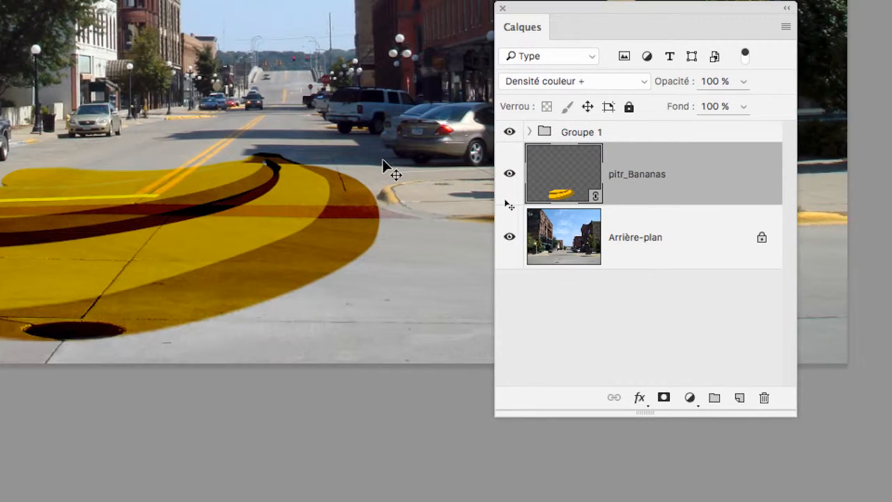
{"action": "key", "text": "shift+plus"}
{"action": "key", "text": "shift+plus"}
{"action": "key", "text": "shift+plus"}
{"action": "key", "text": "shift+plus"}
{"action": "key", "text": "shift+plus"}
{"action": "key", "text": "shift+plus"}
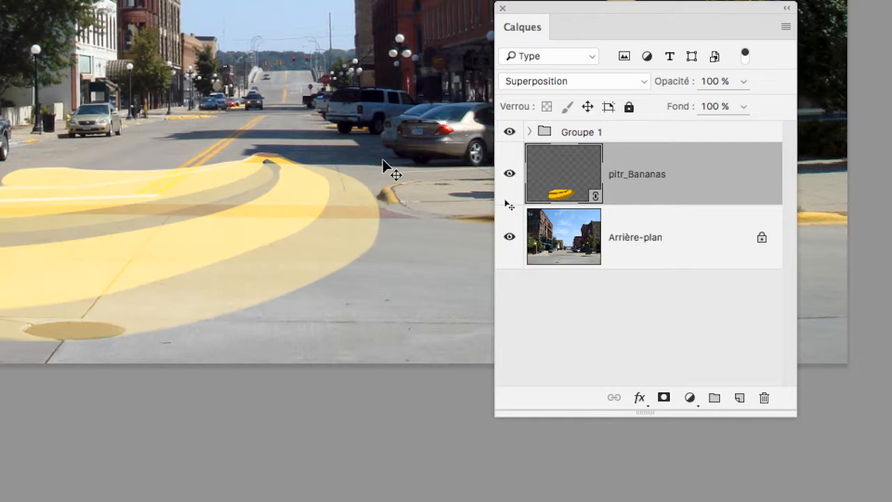
Cycle the pitr_Bananas layer's blend mode onward to Lumière tamisée.
{"action": "key", "text": "shift+plus"}
{"action": "key", "text": "shift+plus"}
{"action": "key", "text": "shift+plus"}
{"action": "key", "text": "shift+plus"}
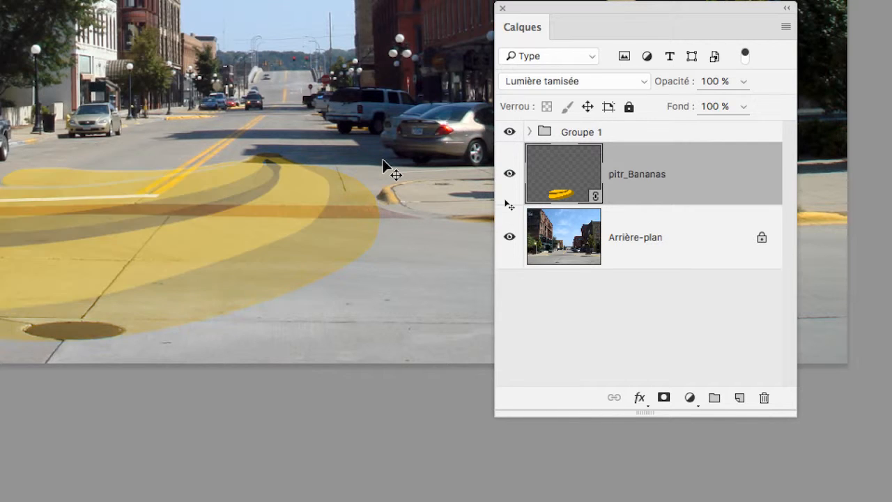
Cycle the pitr_Bananas layer's blend mode onward to Lumière ponctuelle and one further to Mélange maximal.
{"action": "key", "text": "shift+plus"}
{"action": "key", "text": "shift+plus"}
{"action": "key", "text": "shift+plus"}
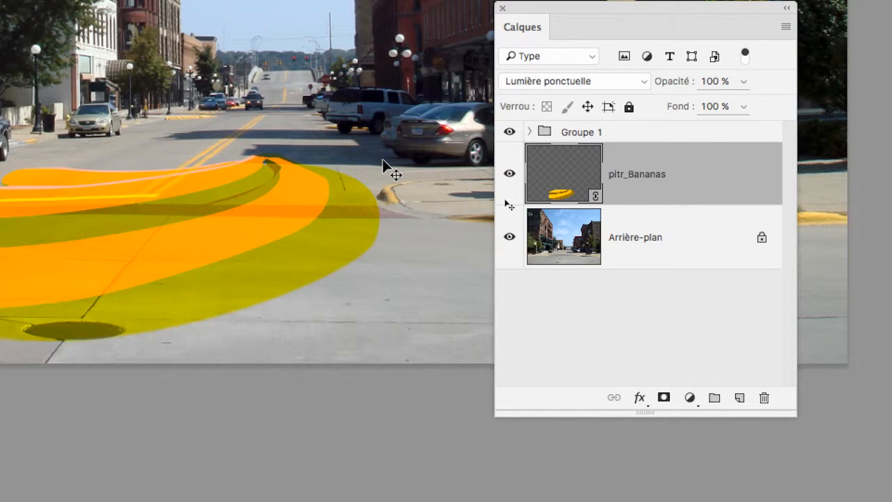
{"action": "key", "text": "shift+plus"}
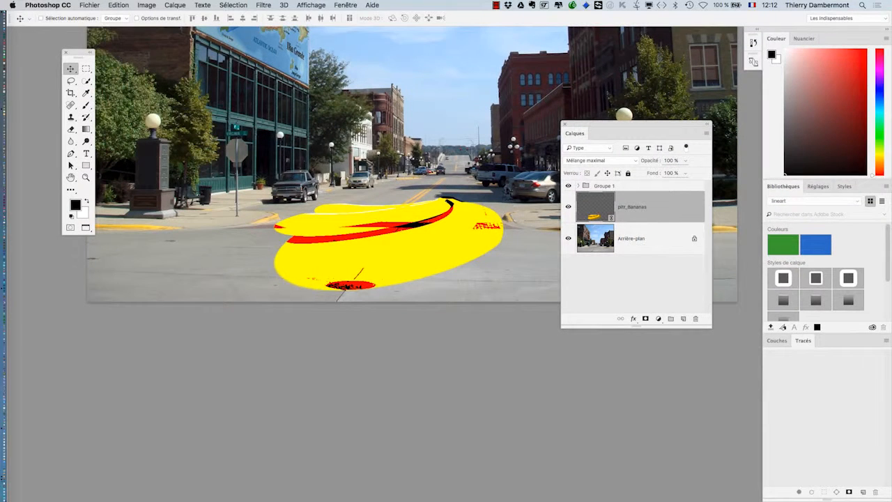
Display the macOS keyboard viewer to examine the keys used for the blend mode shortcuts, and close it.
{"action": "left_click", "coordinate": [753, 4]}
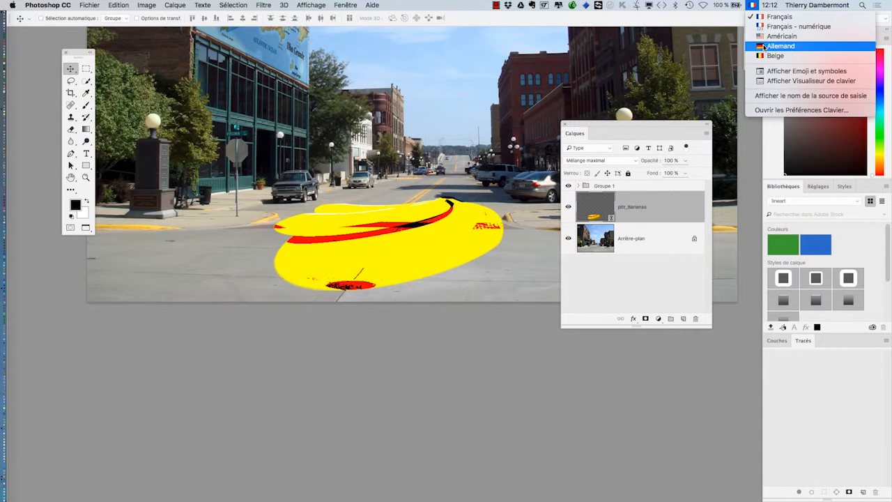
{"action": "left_click", "coordinate": [779, 81]}
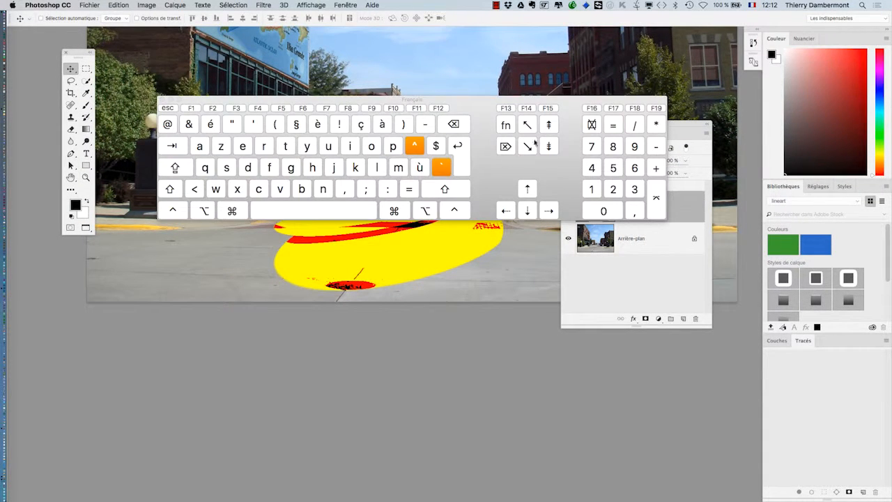
{"action": "key", "text": "alt+shift+super"}
{"action": "left_click", "coordinate": [161, 99]}
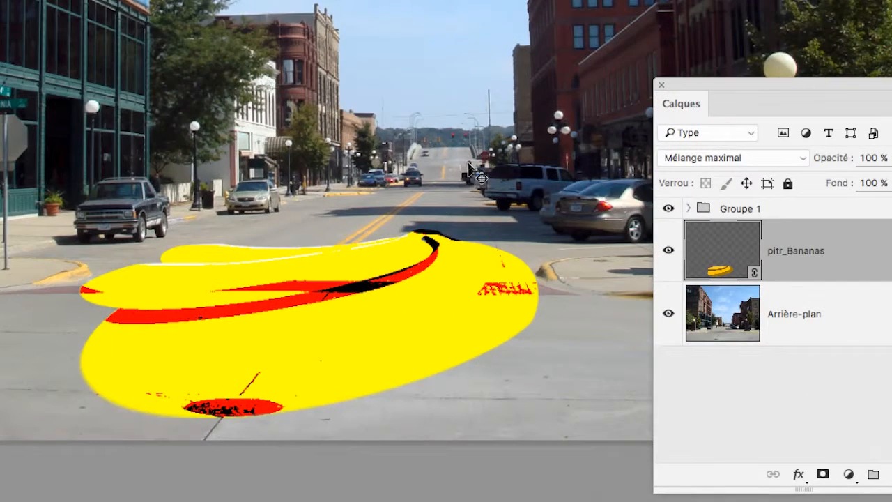
Cycle the pitr_Bananas layer's blend mode forward to Division, and continue through the list to Fondu.
{"action": "key", "text": "shift+plus"}
{"action": "key", "text": "shift+plus"}
{"action": "key", "text": "shift+plus"}
{"action": "key", "text": "shift+plus"}
{"action": "key", "text": "shift+plus"}
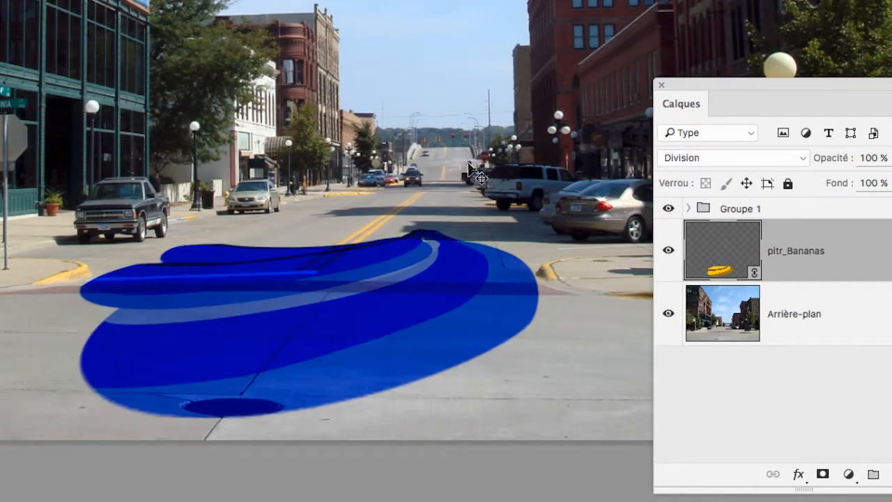
{"action": "key", "text": "shift+plus"}
{"action": "key", "text": "shift+plus"}
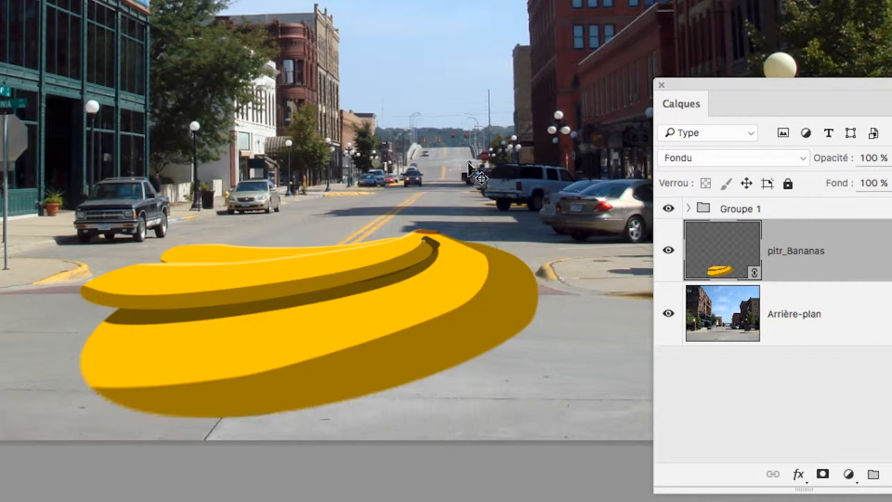
Step the pitr_Bananas layer's blend mode forward to Densité linéaire +, and return one mode to Densité couleur +.
{"action": "key", "text": "shift+plus"}
{"action": "key", "text": "shift+plus"}
{"action": "key", "text": "shift+plus"}
{"action": "key", "text": "shift+plus"}
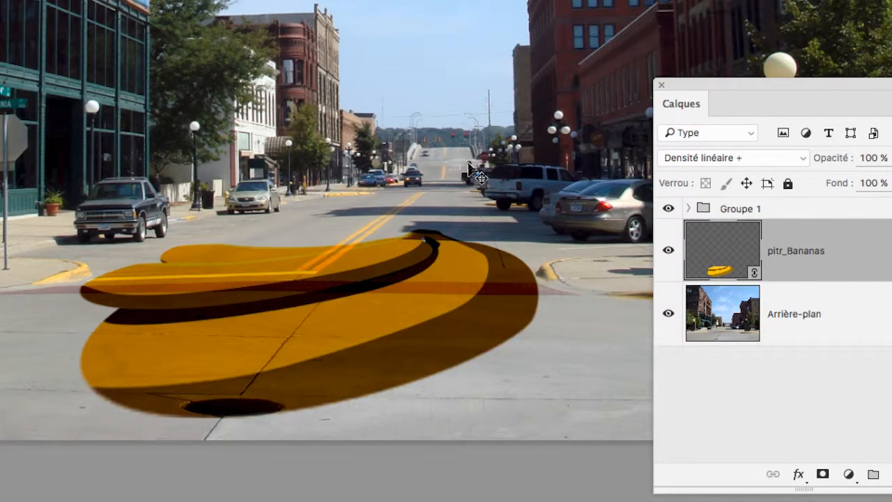
{"action": "key", "text": "shift+minus"}
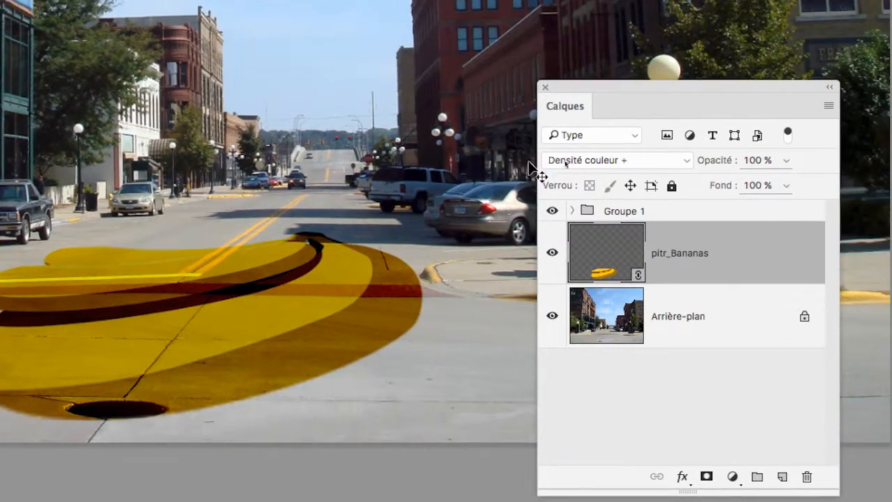
Examine the pitr_Bananas layer's blend mode list and opacity slider, keeping Densité couleur + and 100 % opacity.
{"action": "left_click", "coordinate": [688, 158]}
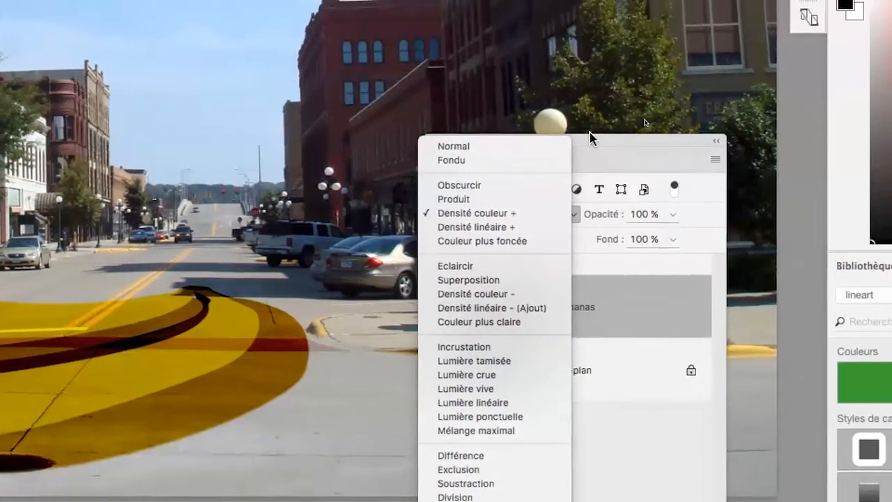
{"action": "left_click", "coordinate": [610, 106]}
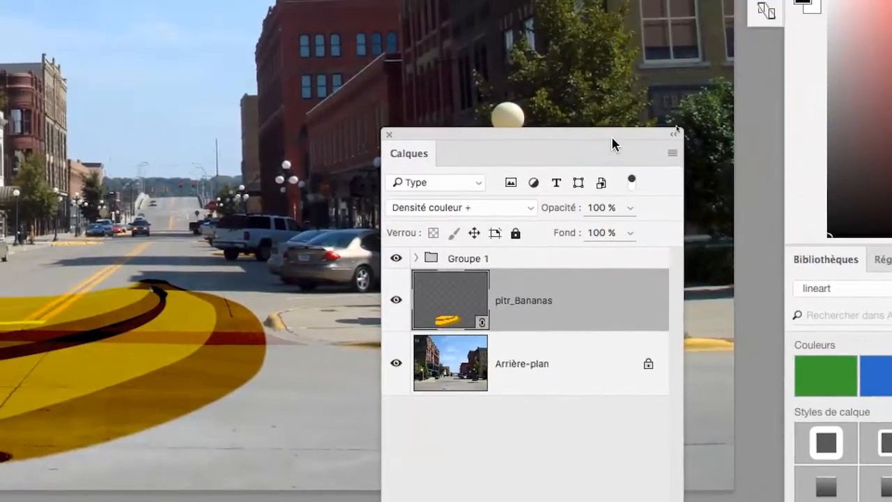
{"action": "left_click_drag", "start_coordinate": [611, 137], "coordinate": [334, 87]}
{"action": "left_click", "coordinate": [356, 133]}
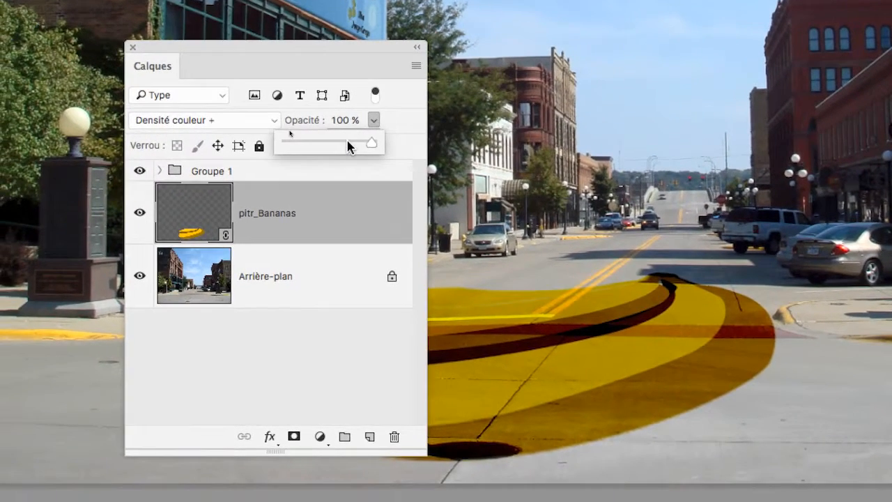
{"action": "left_click_drag", "start_coordinate": [347, 139], "coordinate": [388, 145]}
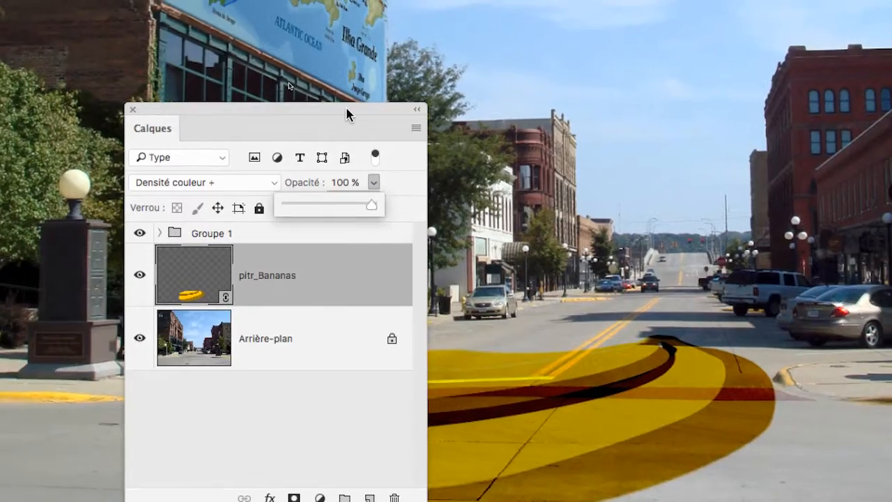
In the pitr_Bananas layer's blending options, split the Calque du dessous highlight slider to 109 / 255 and apply the layer style.
{"action": "left_click_drag", "start_coordinate": [327, 46], "coordinate": [145, 32]}
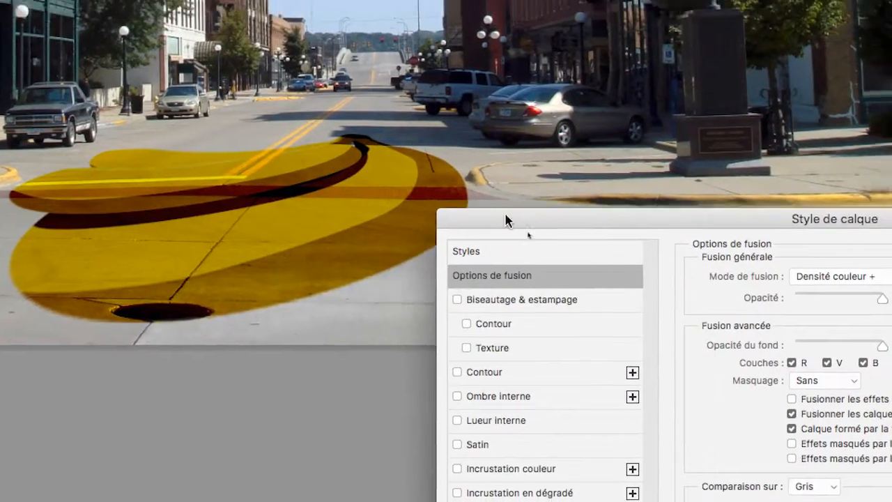
{"action": "left_click_drag", "start_coordinate": [505, 218], "coordinate": [561, 16]}
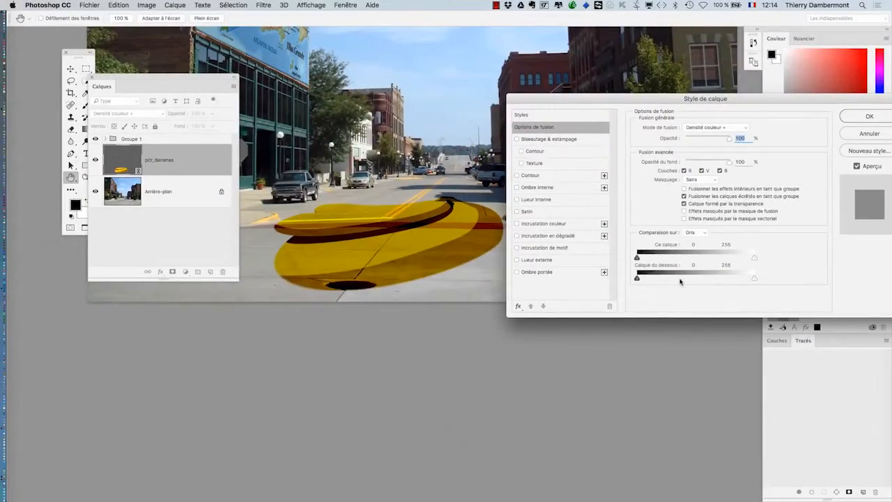
{"action": "mouse_move", "coordinate": [637, 278]}
{"action": "left_mouse_down"}
{"action": "mouse_move", "coordinate": [679, 278]}
{"action": "mouse_move", "coordinate": [635, 278]}
{"action": "left_mouse_up"}
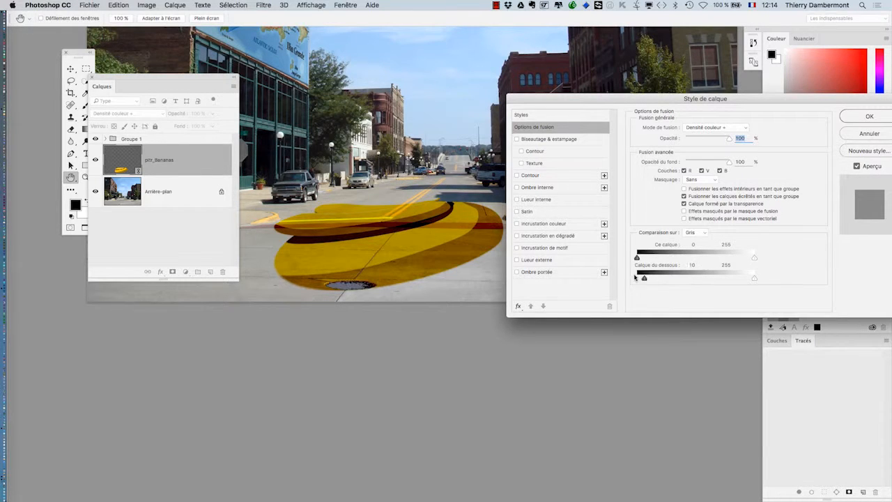
{"action": "mouse_move", "coordinate": [754, 278]}
{"action": "left_mouse_down"}
{"action": "mouse_move", "coordinate": [683, 278]}
{"action": "mouse_move", "coordinate": [691, 279]}
{"action": "left_mouse_up"}
{"action": "mouse_move", "coordinate": [750, 277]}
{"action": "left_mouse_down"}
{"action": "mouse_move", "coordinate": [738, 281]}
{"action": "mouse_move", "coordinate": [751, 282]}
{"action": "left_mouse_up"}
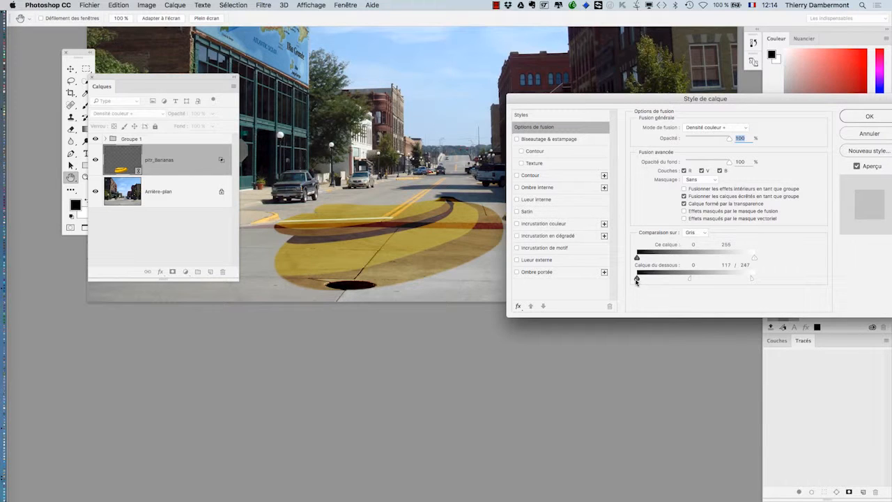
{"action": "left_click_drag", "start_coordinate": [637, 278], "coordinate": [690, 288]}
{"action": "left_click", "coordinate": [862, 119]}
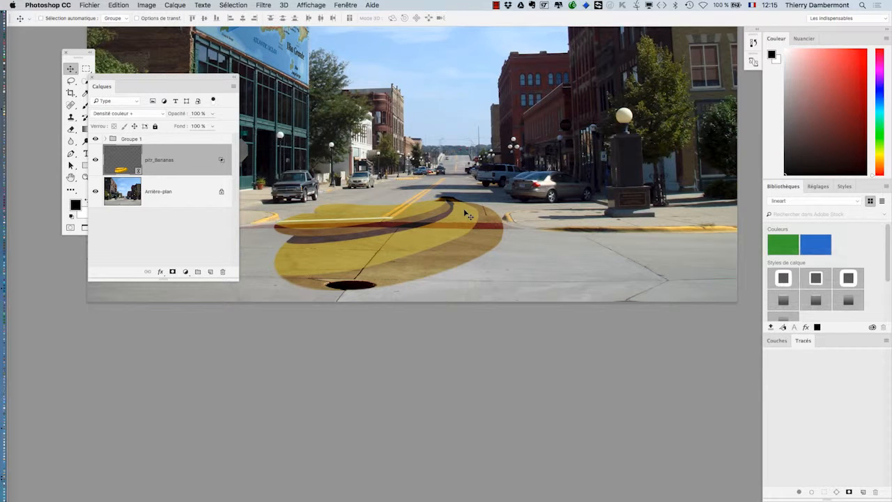
Add a white layer mask that reveals all of the pitr_Bananas layer.
{"action": "scroll", "coordinate": [388, 241], "scroll_direction": "up", "scroll_amount": 5}
{"action": "left_click_drag", "start_coordinate": [426, 262], "coordinate": [545, 271]}
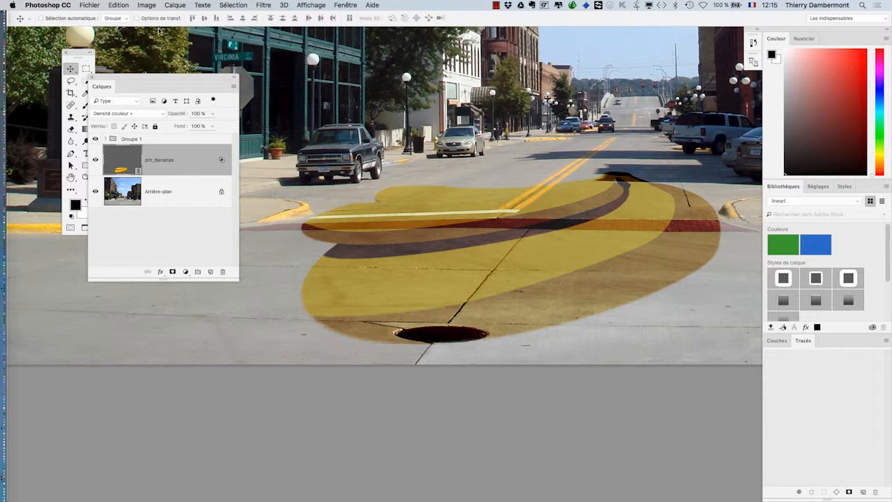
{"action": "left_click", "coordinate": [175, 5]}
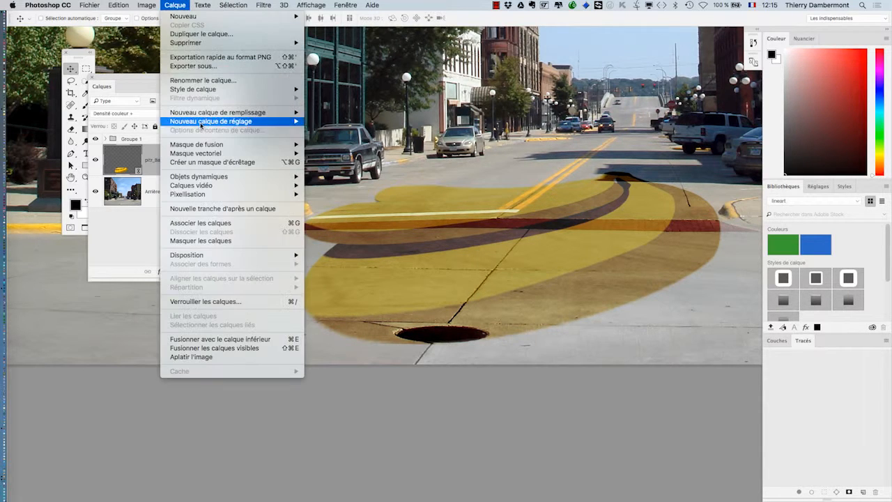
{"action": "mouse_move", "coordinate": [253, 147]}
{"action": "left_click", "coordinate": [342, 145]}
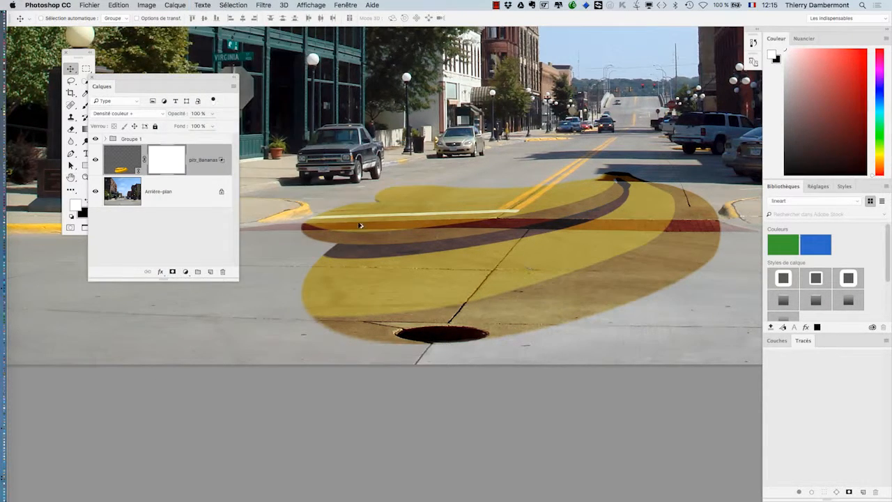
Paint black over the bananas on the pitr_Bananas layer mask with a large soft brush at 45 % opacity.
{"action": "left_click_drag", "start_coordinate": [188, 82], "coordinate": [140, 294]}
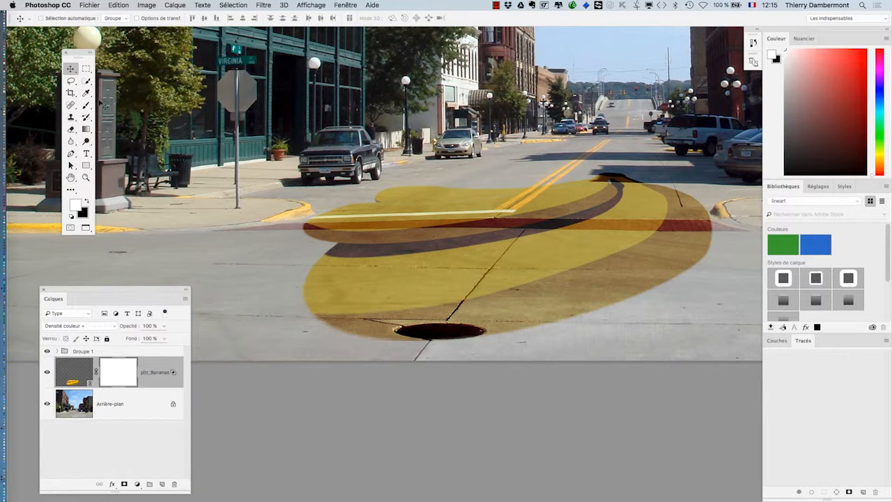
{"action": "left_click", "coordinate": [87, 105]}
{"action": "left_click", "coordinate": [87, 200]}
{"action": "left_click_drag", "start_coordinate": [507, 209], "coordinate": [728, 209]}
{"action": "scroll", "coordinate": [506, 212], "scroll_direction": "down", "scroll_amount": 5}
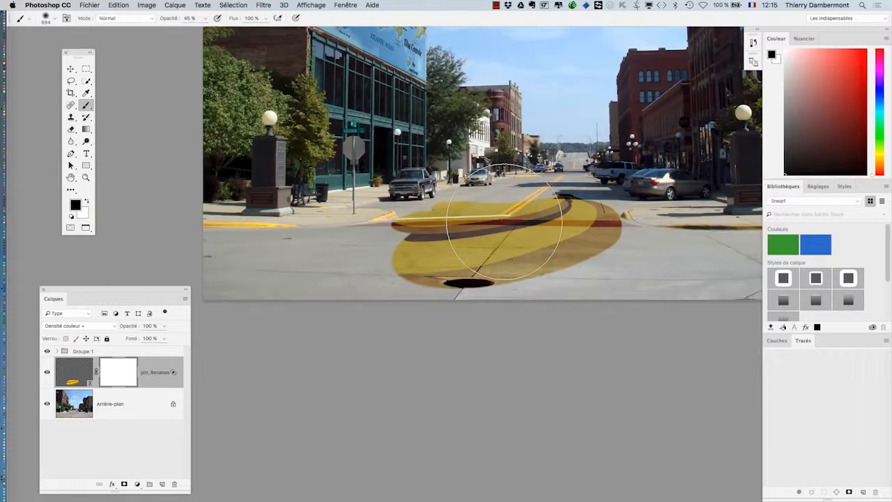
{"action": "left_click_drag", "start_coordinate": [503, 230], "coordinate": [551, 230]}
{"action": "mouse_move", "coordinate": [383, 166]}
{"action": "left_mouse_down"}
{"action": "mouse_move", "coordinate": [364, 201]}
{"action": "mouse_move", "coordinate": [465, 138]}
{"action": "left_mouse_up"}
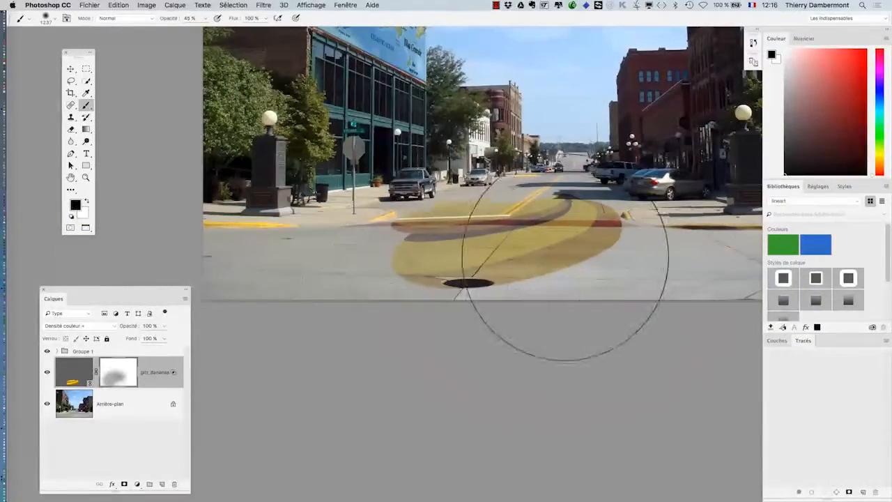
{"action": "left_click_drag", "start_coordinate": [862, 287], "coordinate": [819, 284]}
{"action": "left_click_drag", "start_coordinate": [561, 244], "coordinate": [507, 238]}
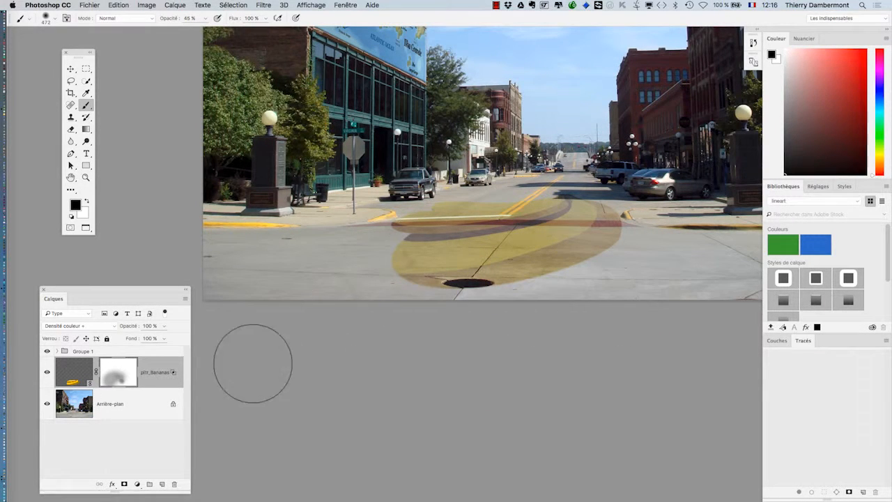
Select the pitr_Bananas image thumbnail, lower the layer's opacity to 67 %, and restore it to 100 %.
{"action": "left_click_drag", "start_coordinate": [89, 293], "coordinate": [209, 134]}
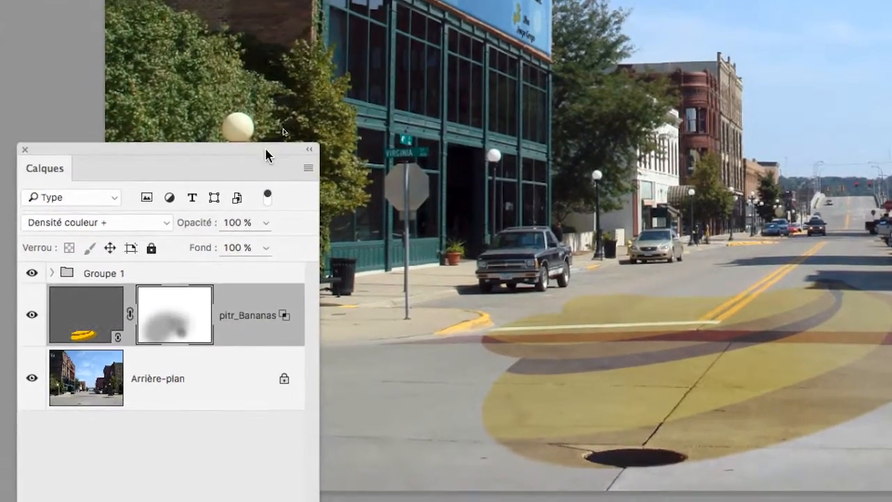
{"action": "left_click_drag", "start_coordinate": [266, 150], "coordinate": [377, 90]}
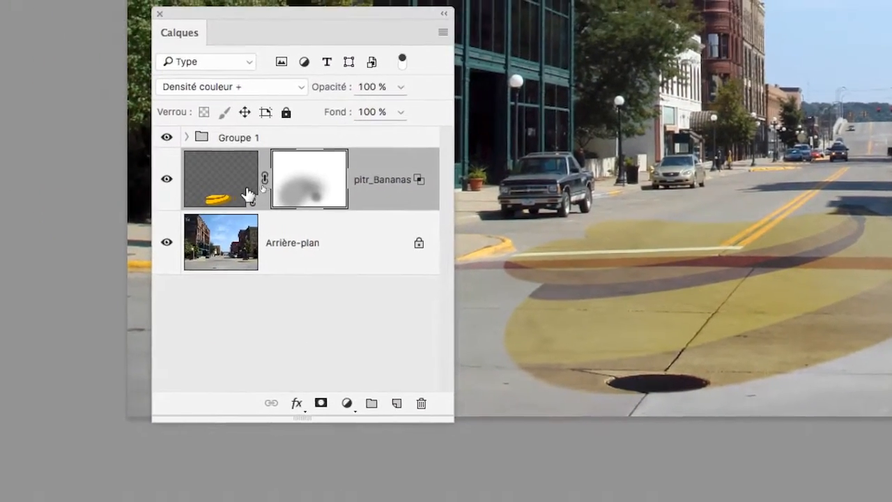
{"action": "left_click", "coordinate": [155, 143]}
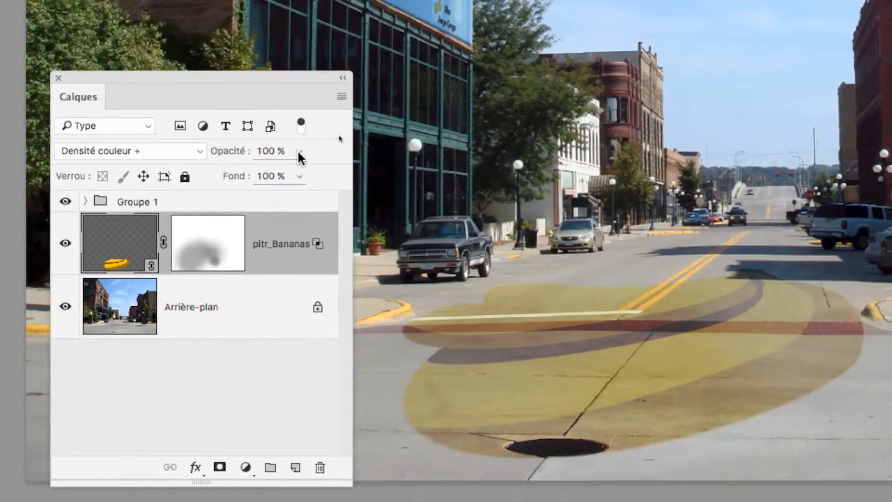
{"action": "left_click", "coordinate": [326, 139]}
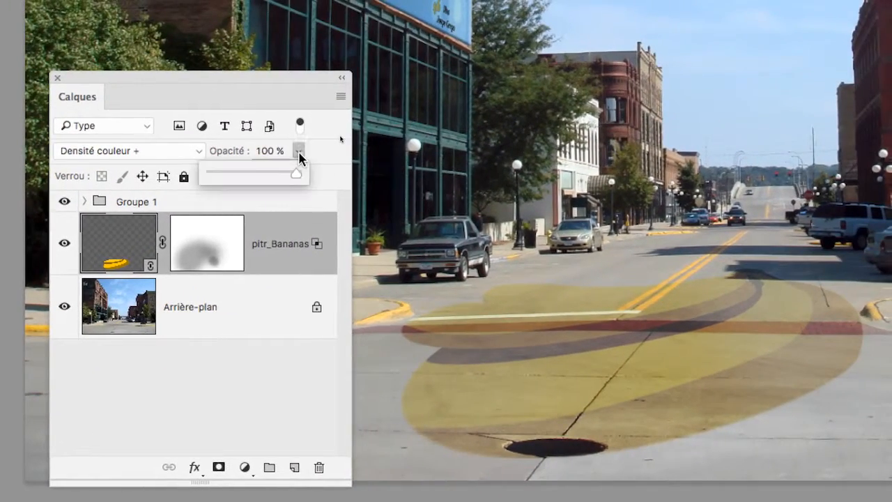
{"action": "left_click_drag", "start_coordinate": [302, 156], "coordinate": [273, 165]}
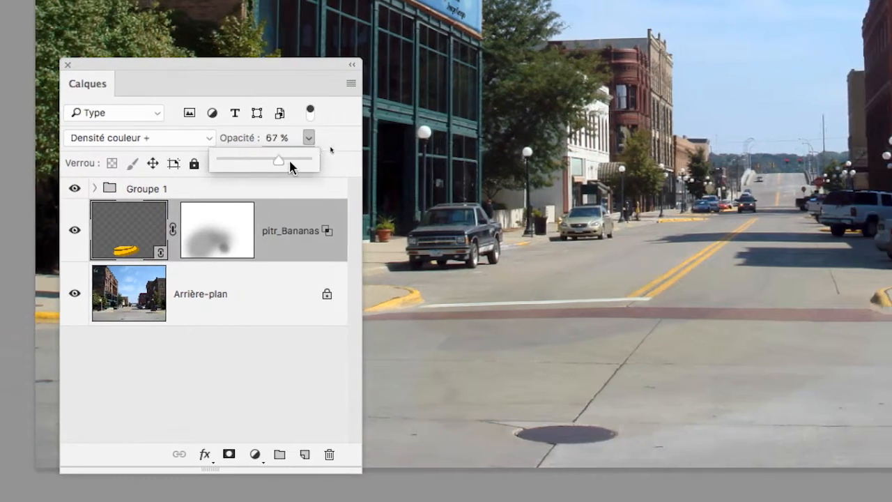
{"action": "left_click_drag", "start_coordinate": [289, 163], "coordinate": [314, 163]}
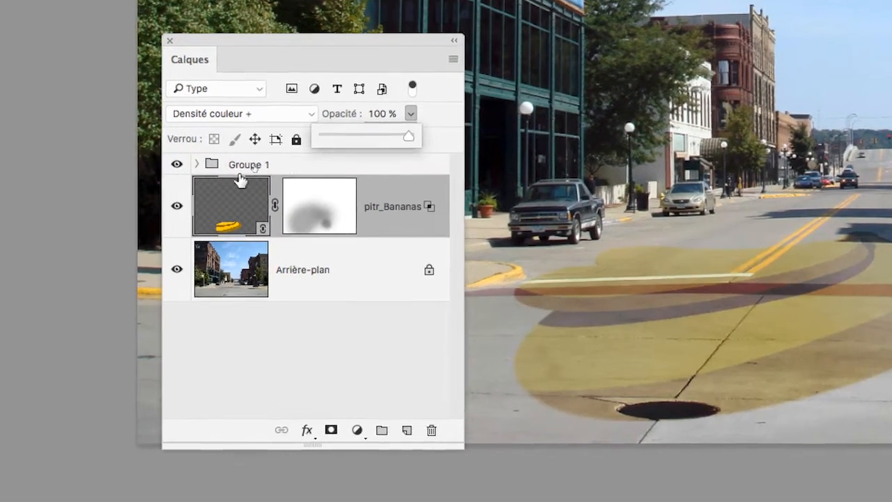
Review the pitr_Bananas layer's blend mode list, keep Densité couleur +, and select the layer mask.
{"action": "left_click", "coordinate": [136, 190]}
{"action": "left_click", "coordinate": [238, 153]}
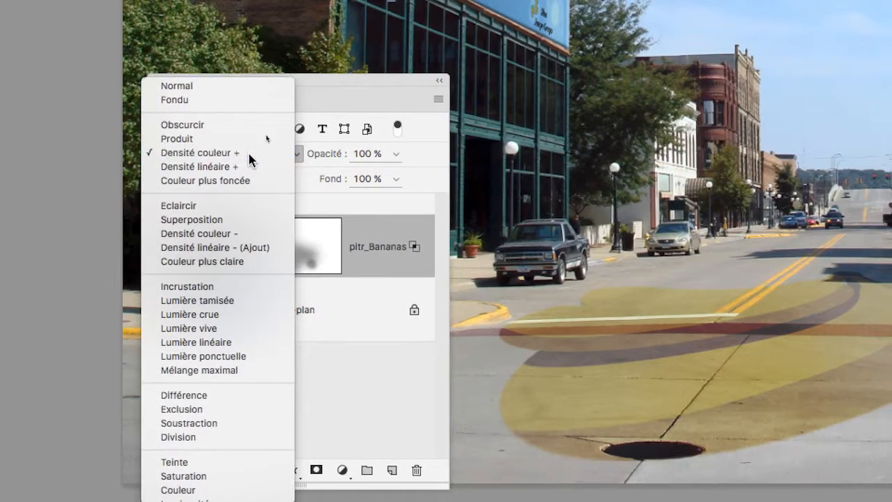
{"action": "left_click", "coordinate": [257, 153]}
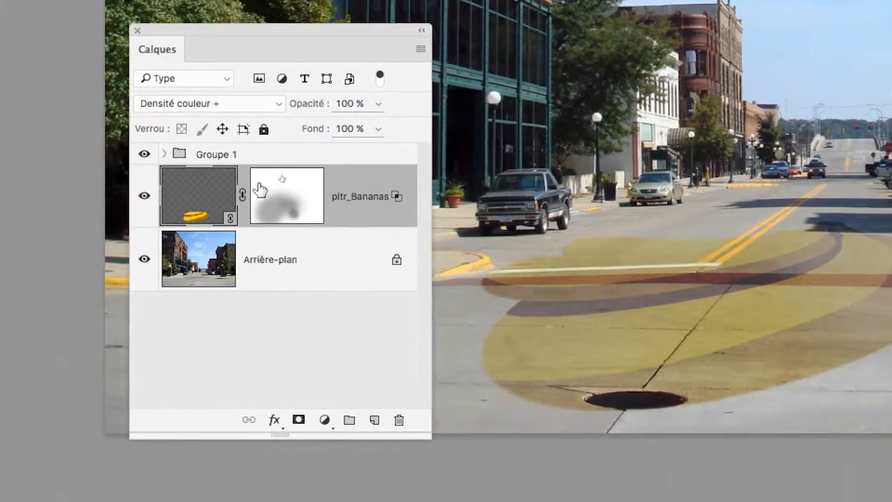
{"action": "left_click", "coordinate": [307, 230]}
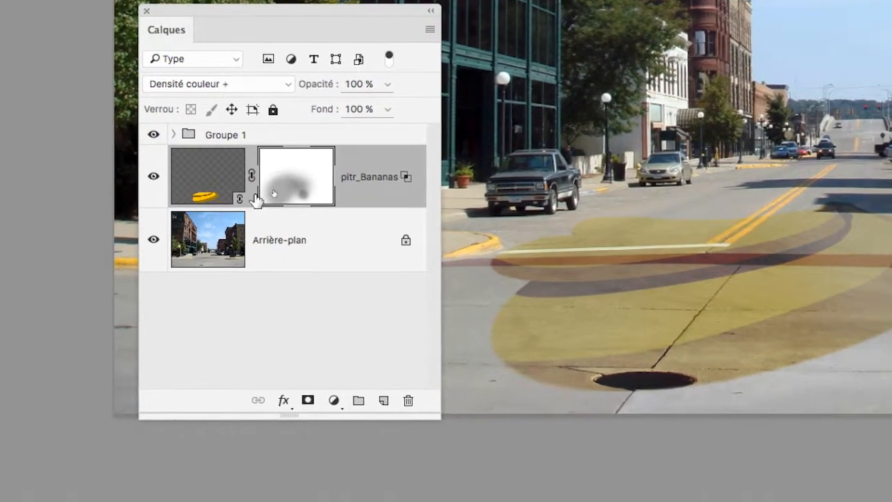
Reopen the pitr_Bananas layer's blending options to examine the Calque du dessous sliders, close the dialog, and return to the brush.
{"action": "double_click", "coordinate": [394, 198]}
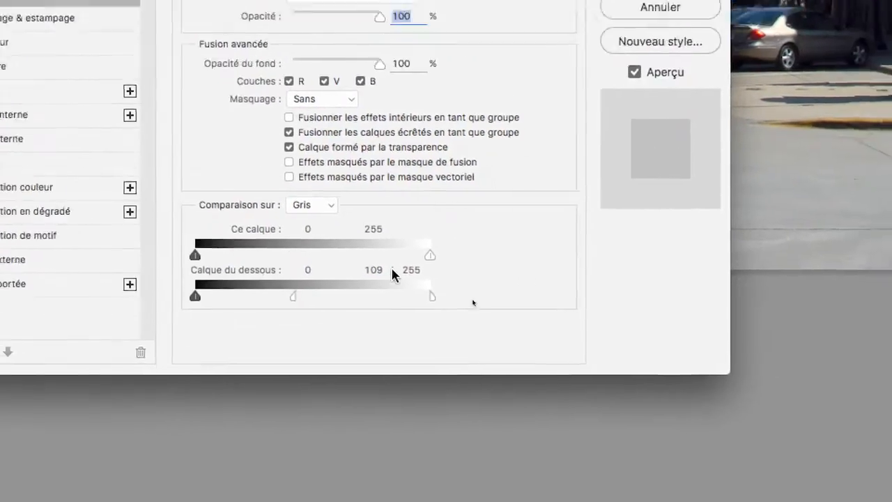
{"action": "left_click_drag", "start_coordinate": [315, 158], "coordinate": [541, 96]}
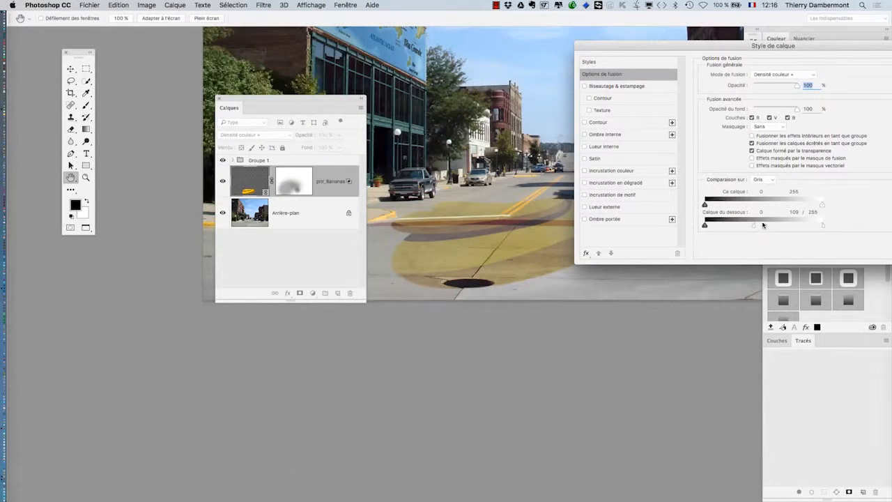
{"action": "left_click_drag", "start_coordinate": [800, 46], "coordinate": [685, 52]}
{"action": "key", "text": "Return"}
{"action": "key", "text": "b"}
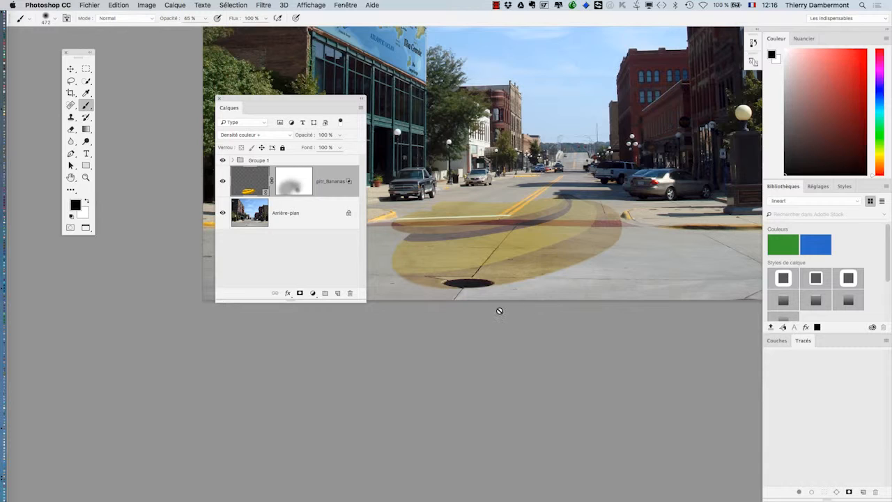
Examine the pitr_Bananas layer's free transform frame over the whole image, and close it without transforming anything.
{"action": "left_click_drag", "start_coordinate": [302, 102], "coordinate": [245, 276]}
{"action": "left_click", "coordinate": [71, 69]}
{"action": "key", "text": "super+t"}
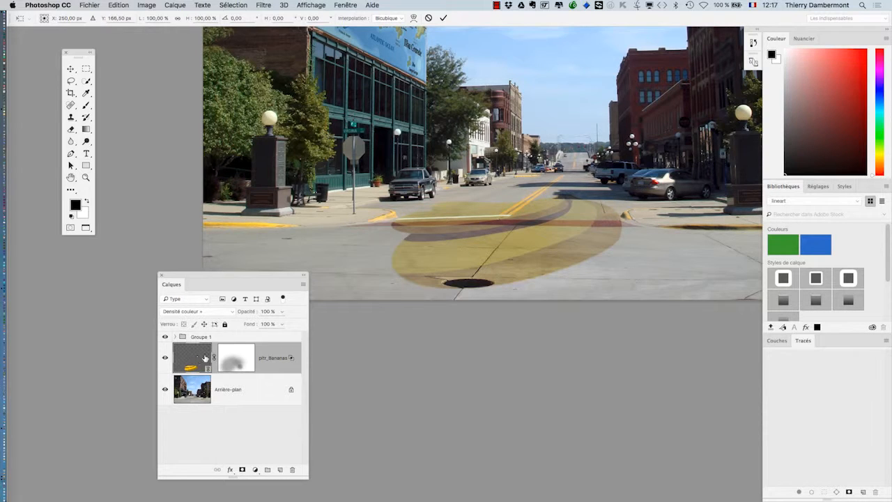
{"action": "scroll", "coordinate": [471, 271], "scroll_direction": "down", "scroll_amount": 3}
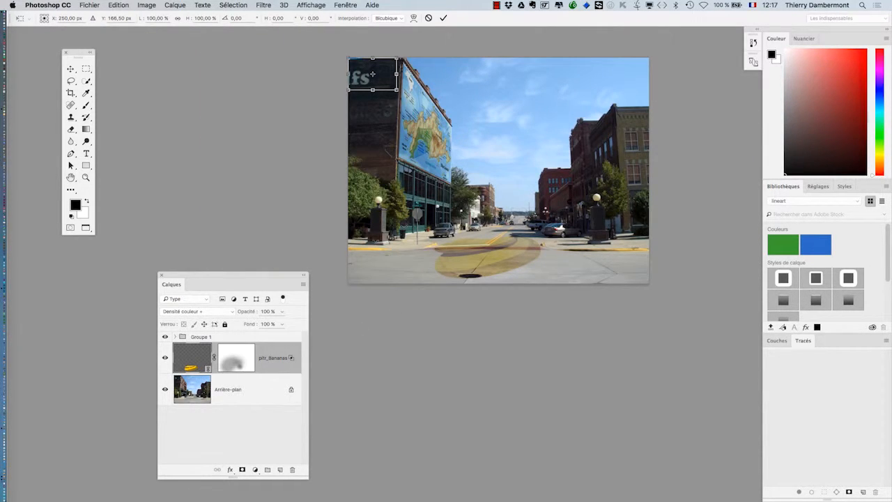
{"action": "key", "text": "Return"}
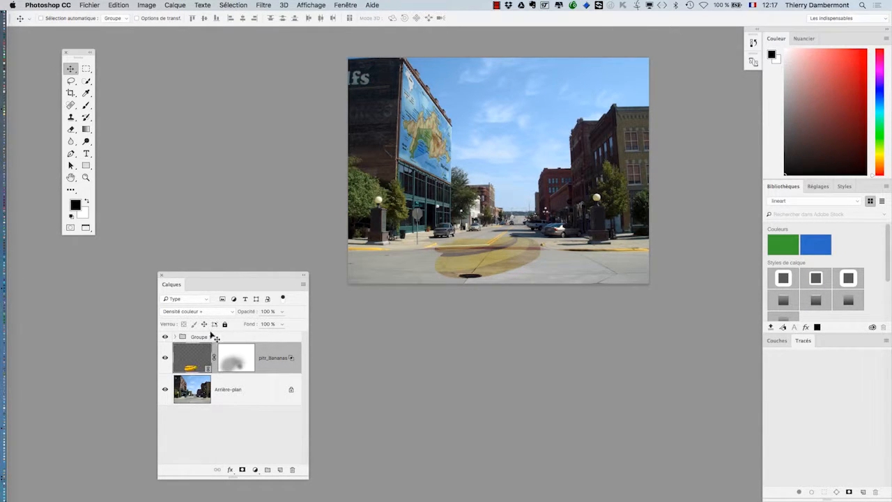
Save a version of the document in the affiche en perspective folder in large document format (.psb), with layers included.
{"action": "left_click", "coordinate": [88, 5]}
{"action": "left_click", "coordinate": [119, 101]}
{"action": "left_click", "coordinate": [622, 38]}
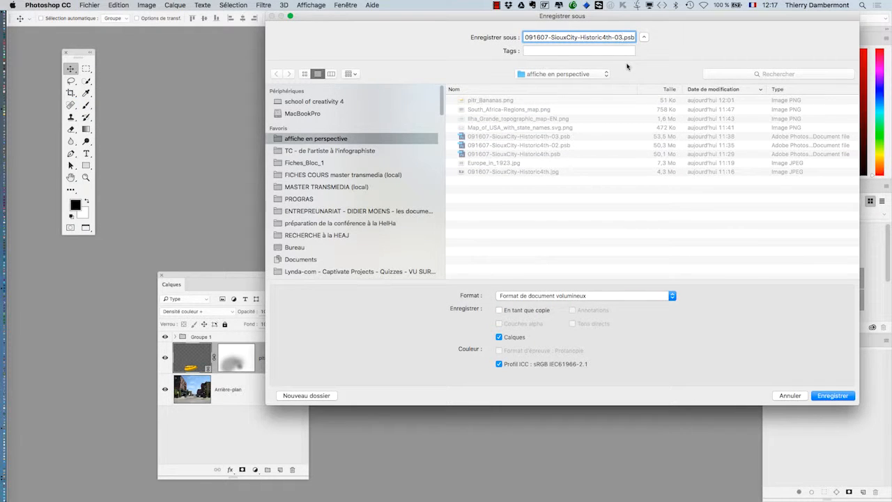
{"action": "key", "text": "Return"}
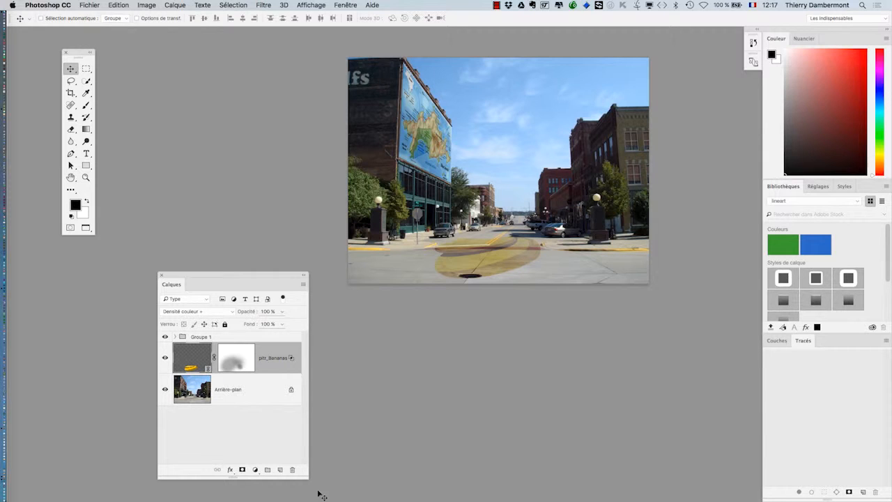
Widen the layer list, and examine the pitr_Bananas layer's free transform frame and its available layer commands without applying any.
{"action": "left_click_drag", "start_coordinate": [306, 478], "coordinate": [372, 460]}
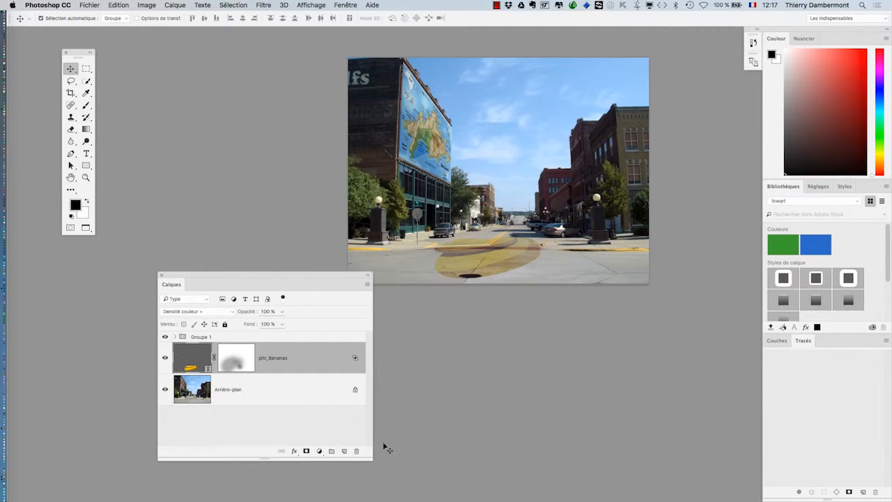
{"action": "key", "text": "super+t"}
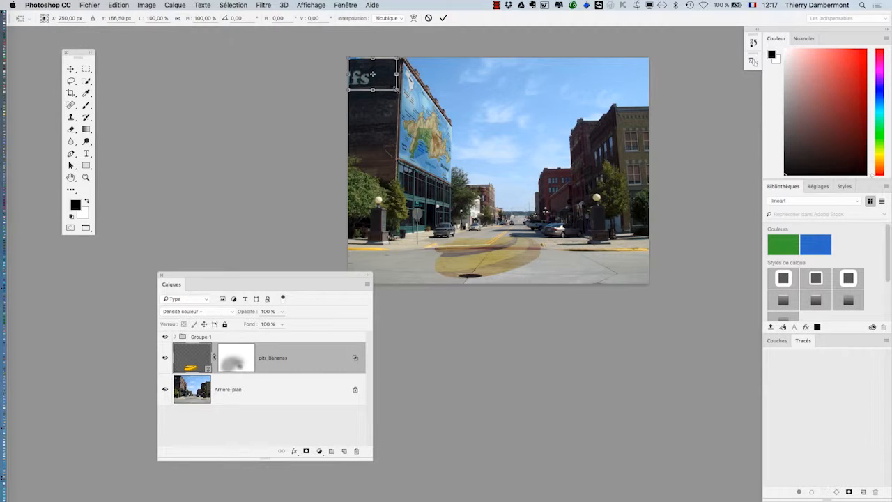
{"action": "key", "text": "Return"}
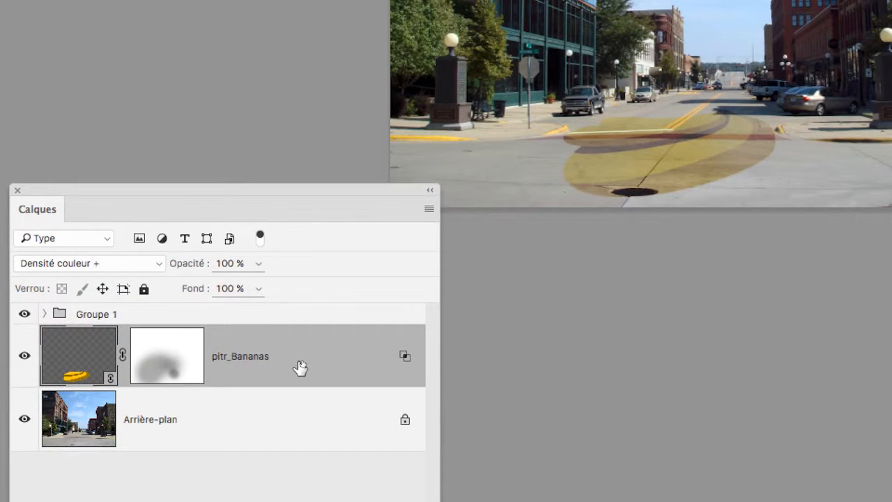
{"action": "right_click", "coordinate": [300, 367]}
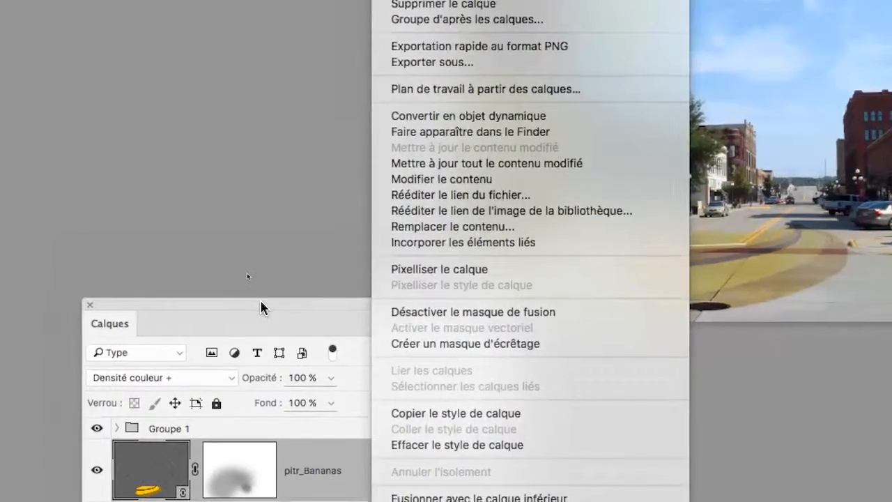
{"action": "left_click", "coordinate": [146, 277]}
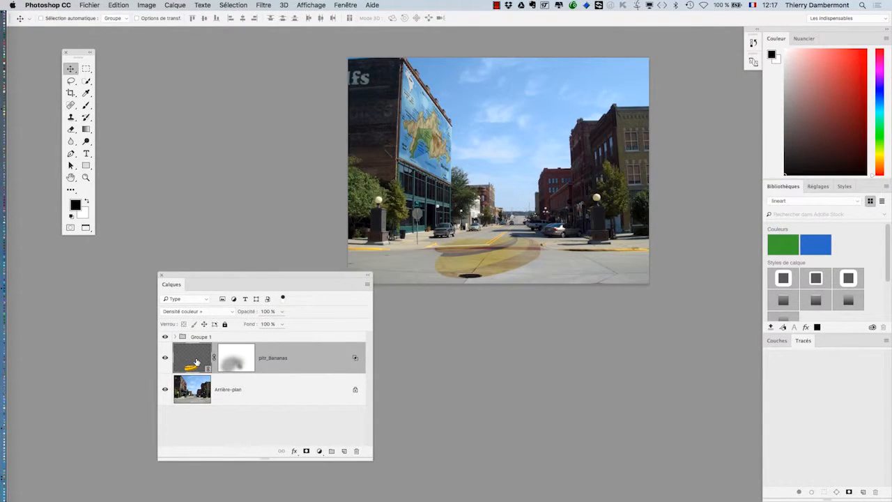
Try to distort the pitr_Bananas layer by pulling the lower-right corner of its free transform frame inward.
{"action": "key", "text": "super+t"}
{"action": "left_click_drag", "start_coordinate": [398, 93], "coordinate": [381, 83]}
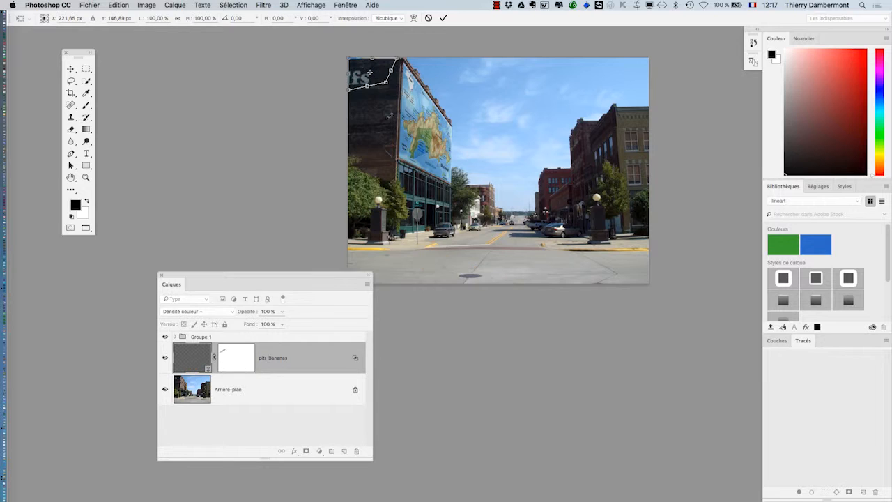
{"action": "key", "text": "Return"}
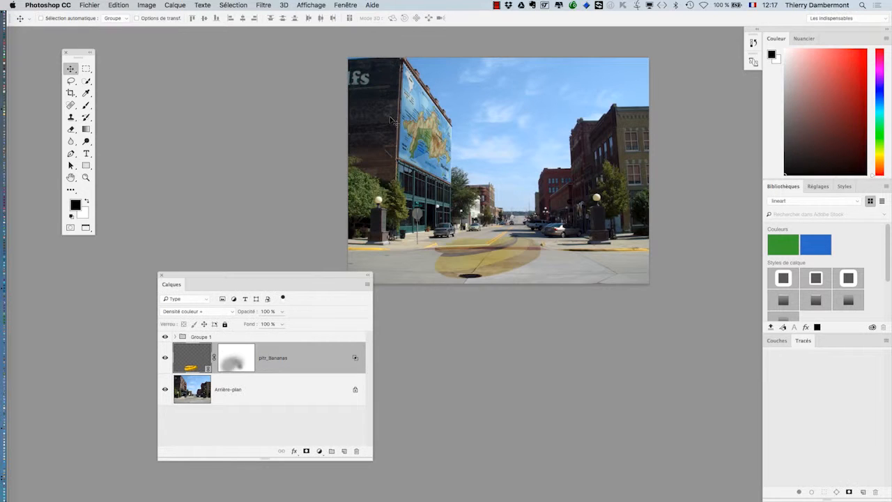
Try converting the pitr_Bananas layer with its mask into a new smart object, and undo the conversion.
{"action": "right_click", "coordinate": [315, 360]}
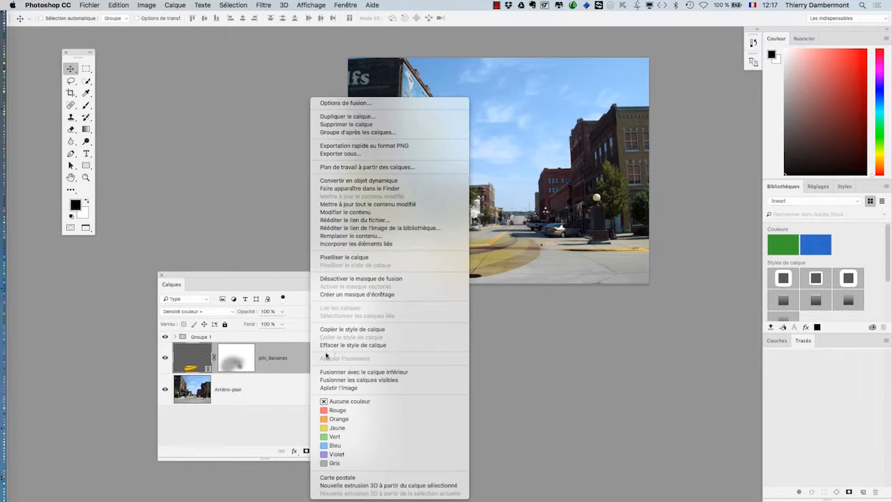
{"action": "left_click", "coordinate": [377, 183]}
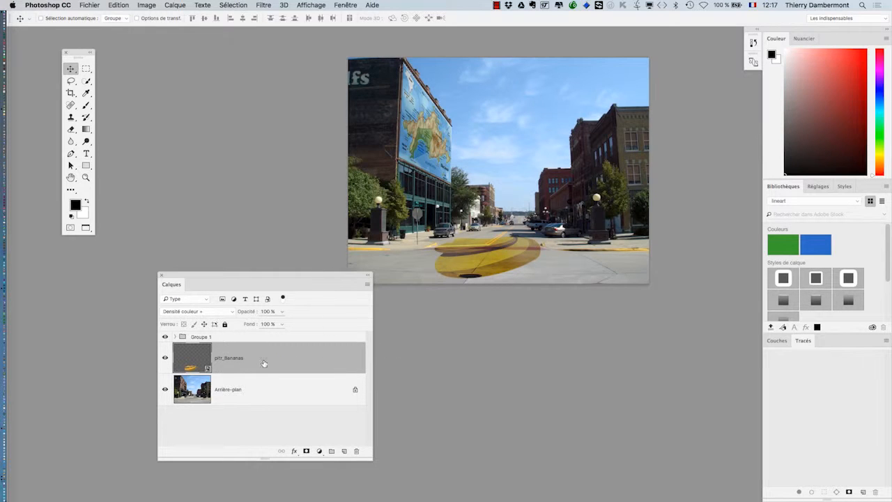
{"action": "key", "text": "super+z"}
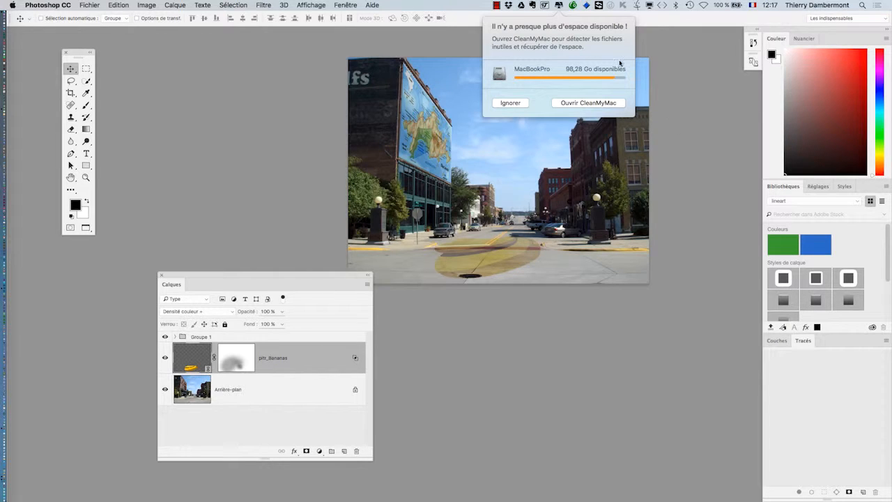
Dismiss the low disk space notification and place the layer list beside the street photo.
{"action": "left_click", "coordinate": [560, 6]}
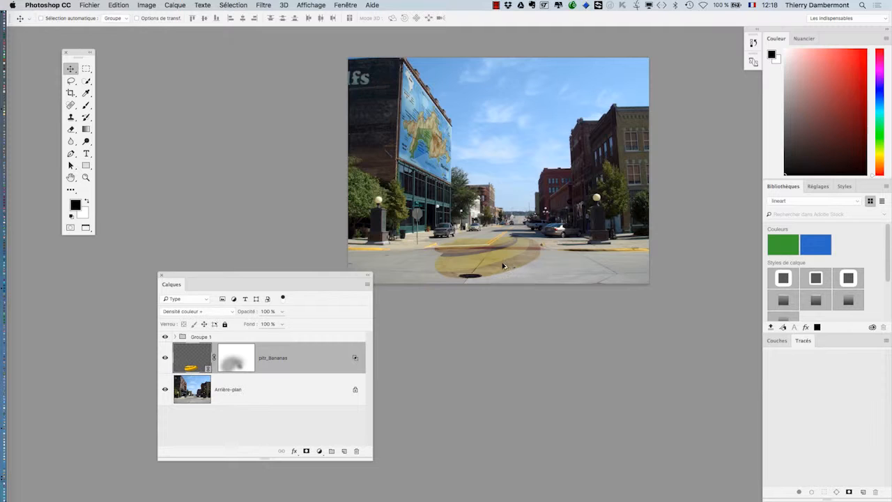
{"action": "left_click_drag", "start_coordinate": [345, 277], "coordinate": [271, 273]}
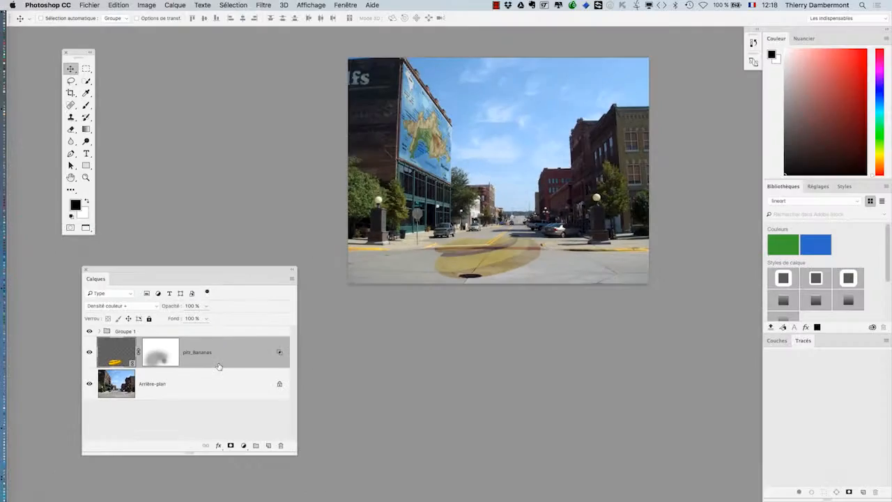
{"action": "mouse_move", "coordinate": [265, 351]}
{"action": "left_mouse_down"}
{"action": "mouse_move", "coordinate": [302, 332]}
{"action": "mouse_move", "coordinate": [269, 348]}
{"action": "mouse_move", "coordinate": [269, 359]}
{"action": "left_mouse_up"}
{"action": "left_click_drag", "start_coordinate": [248, 273], "coordinate": [283, 105]}
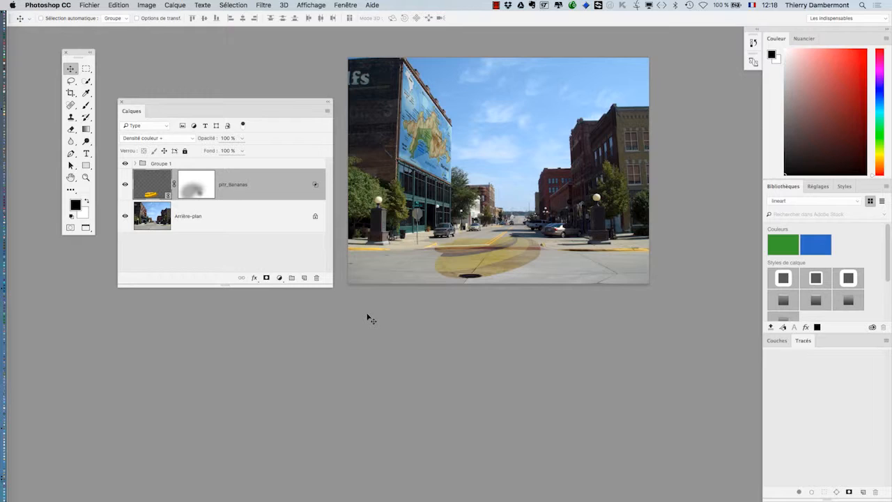